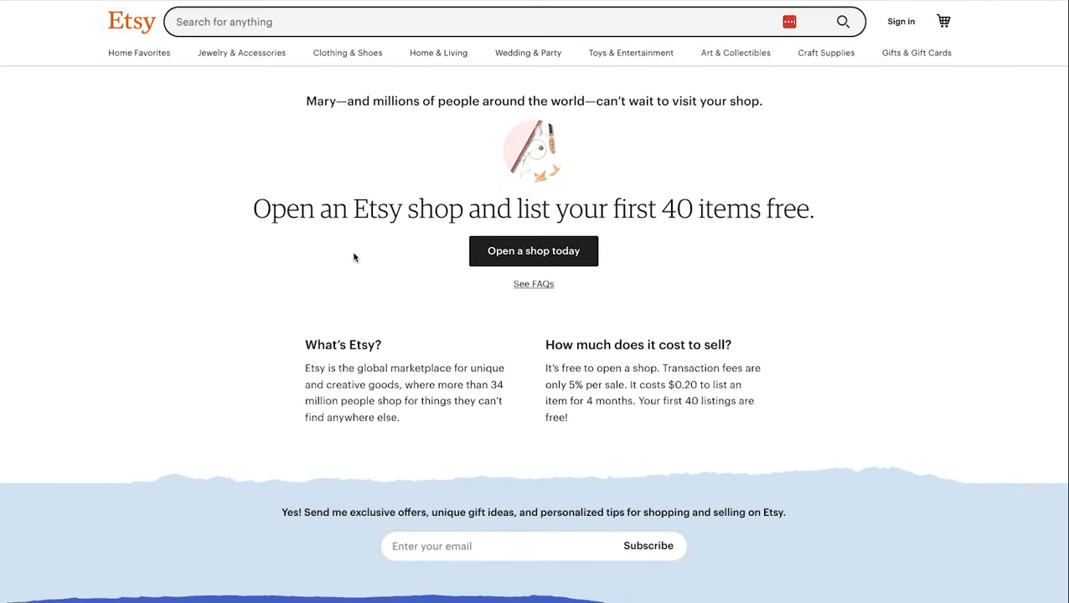
Step: Start opening a shop, continue with a Google account and begin the onboarding questions
click(550, 255)
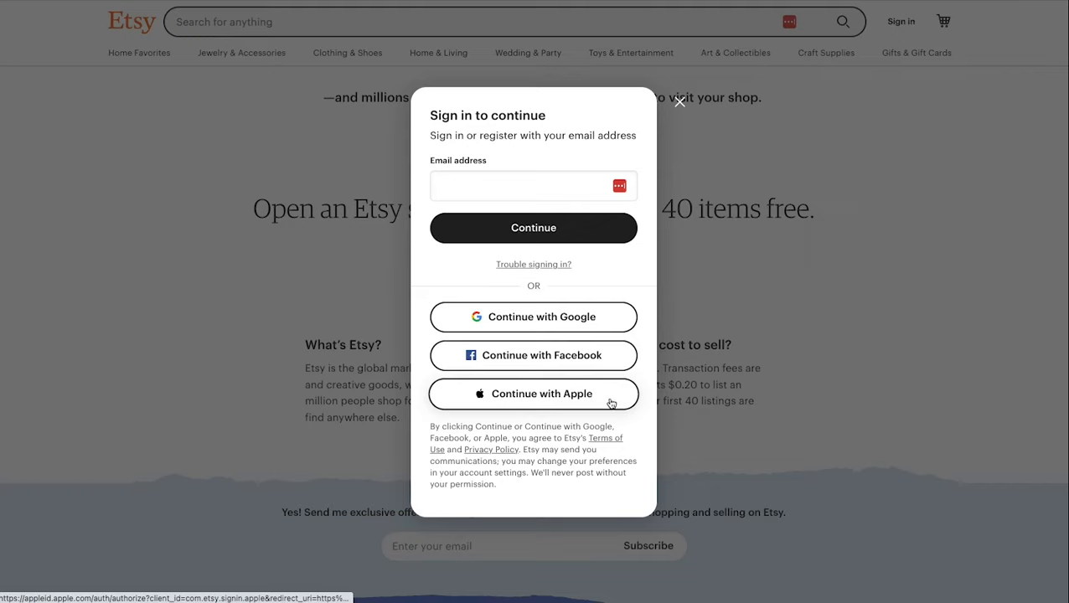
click(583, 322)
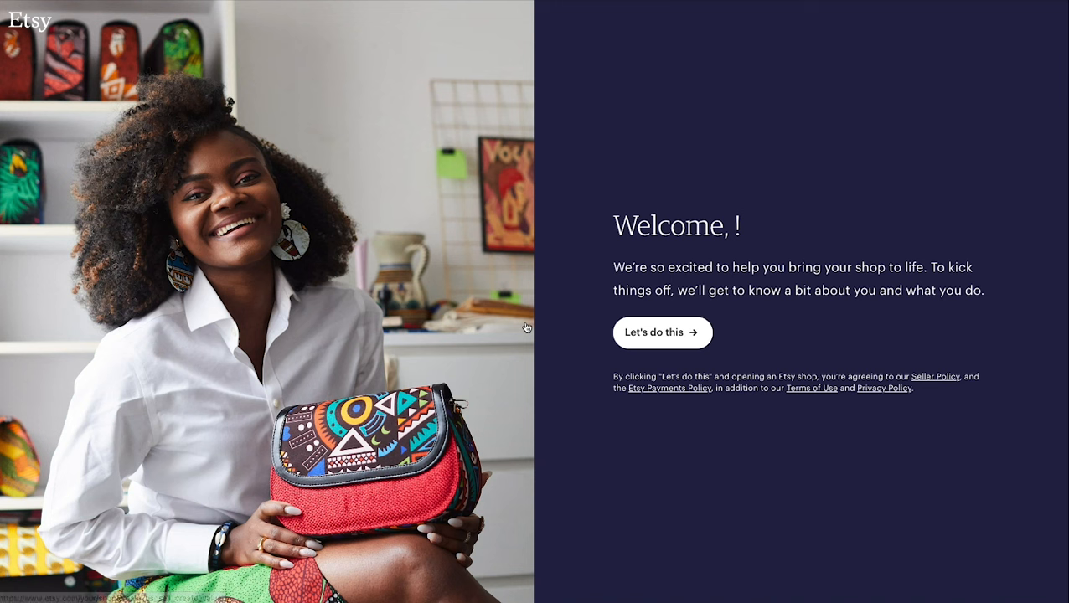
click(691, 331)
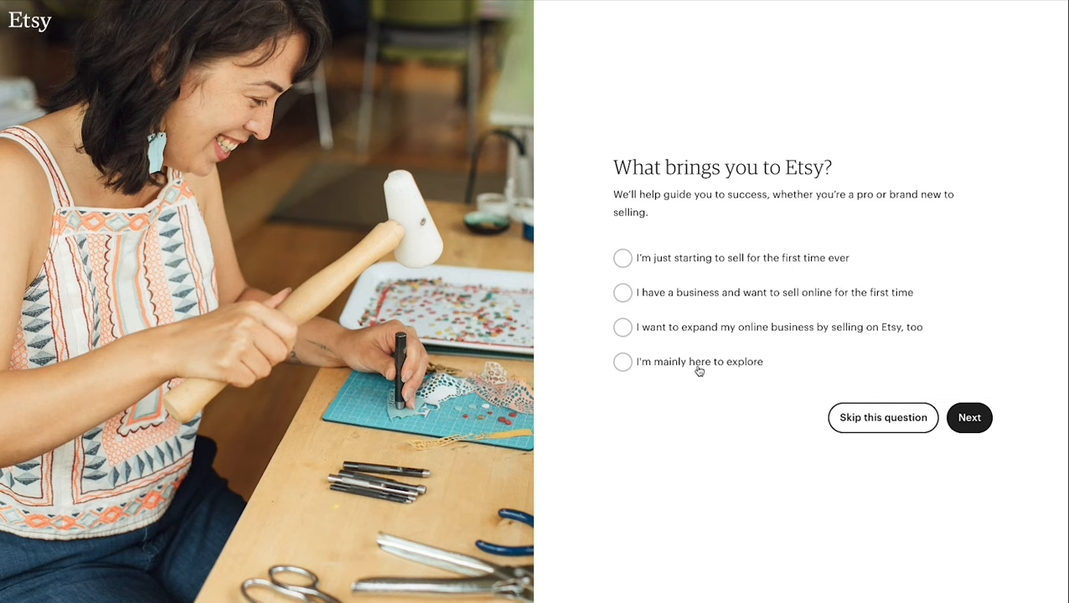
Step: Answer the onboarding questions with mainly here to explore and help on selling online, getting discovered in search and moving existing listings to Etsy
click(698, 365)
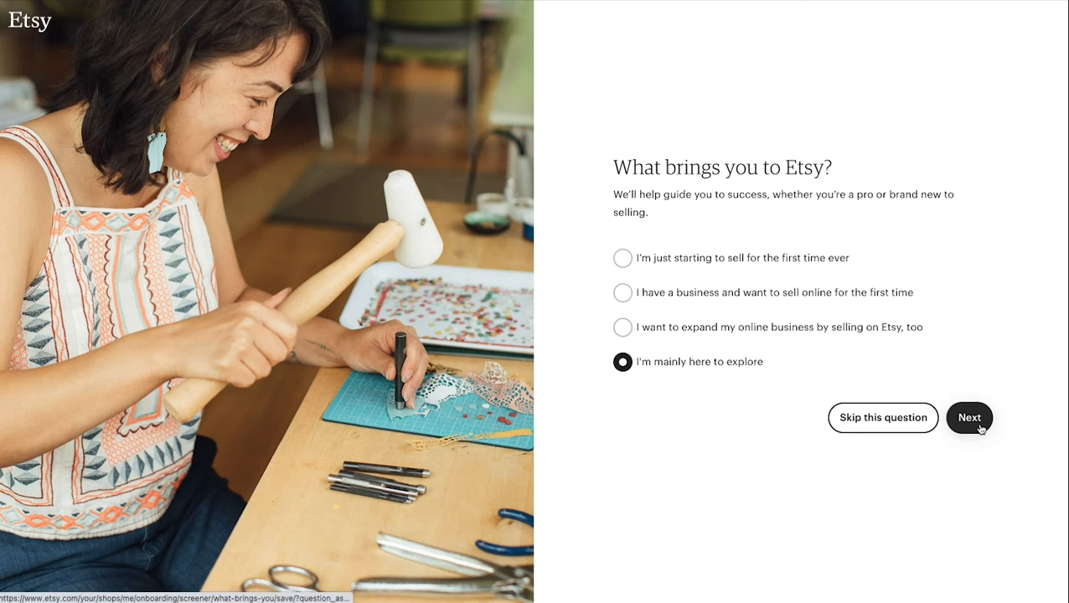
click(967, 417)
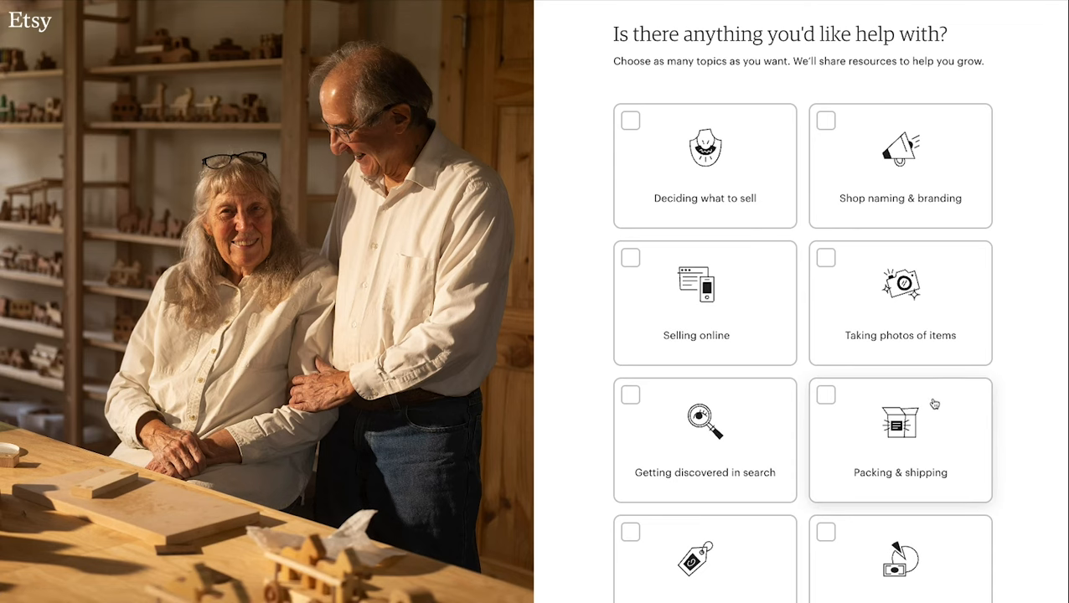
click(737, 294)
scroll(726, 321, down, 2)
click(726, 322)
scroll(790, 337, down, 4)
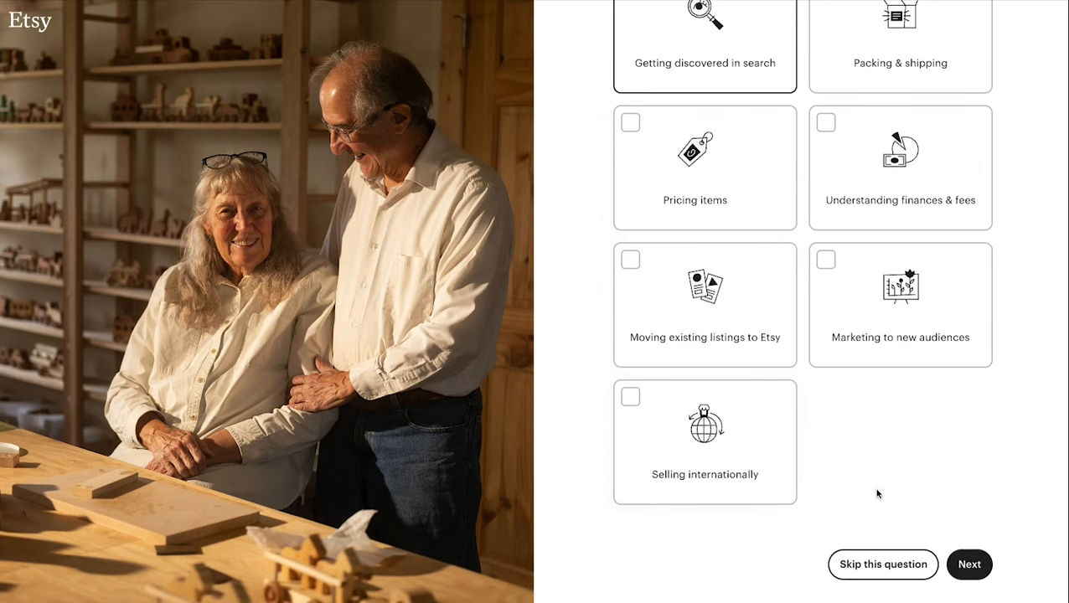
click(759, 330)
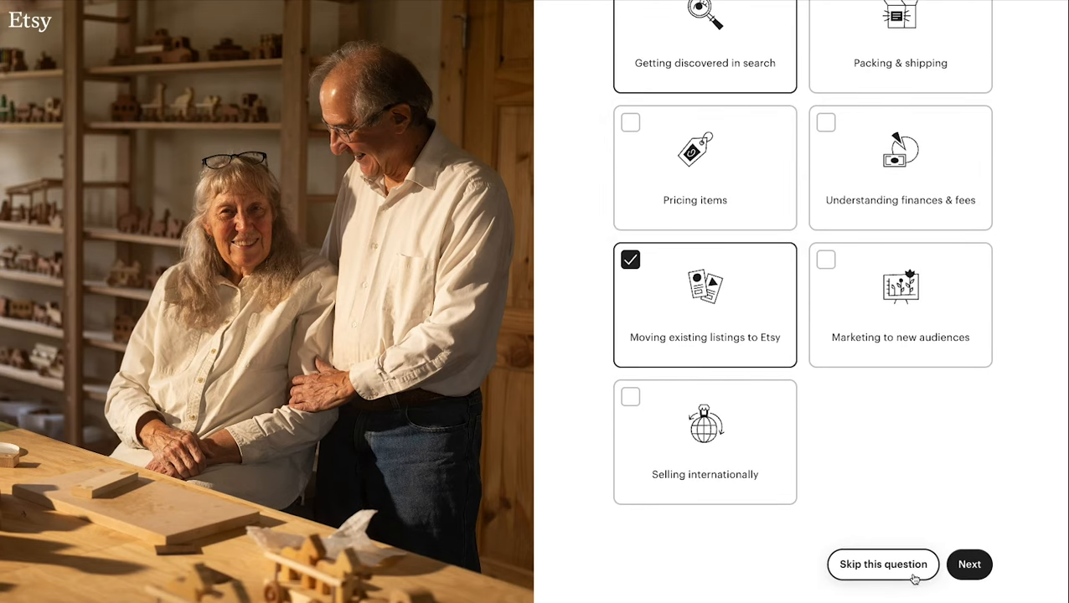
click(969, 565)
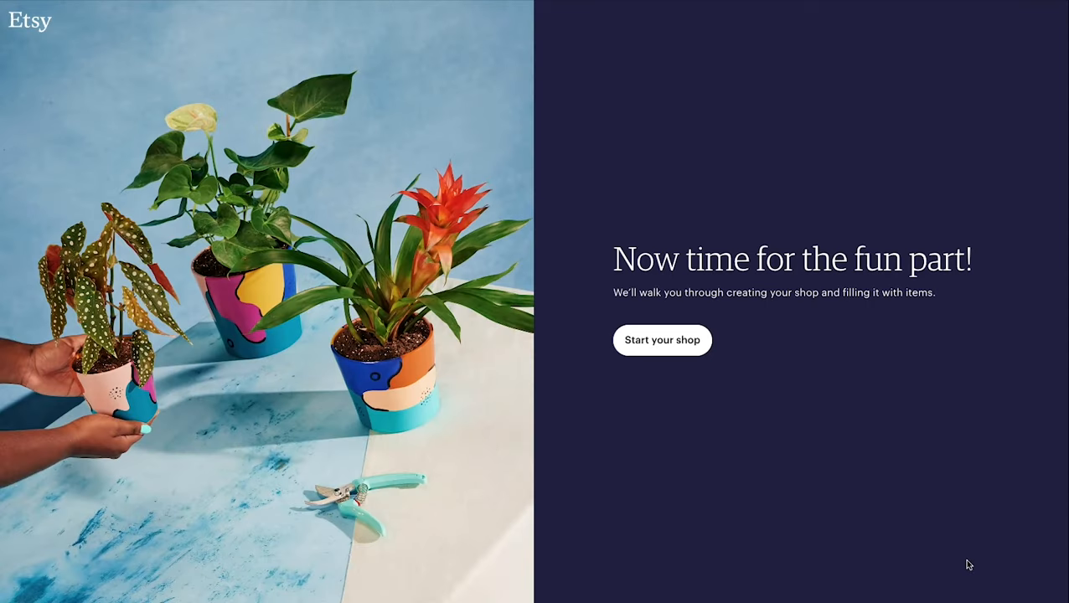
Step: Start the shop and save its preferences with English as the language and United States as the country
click(679, 339)
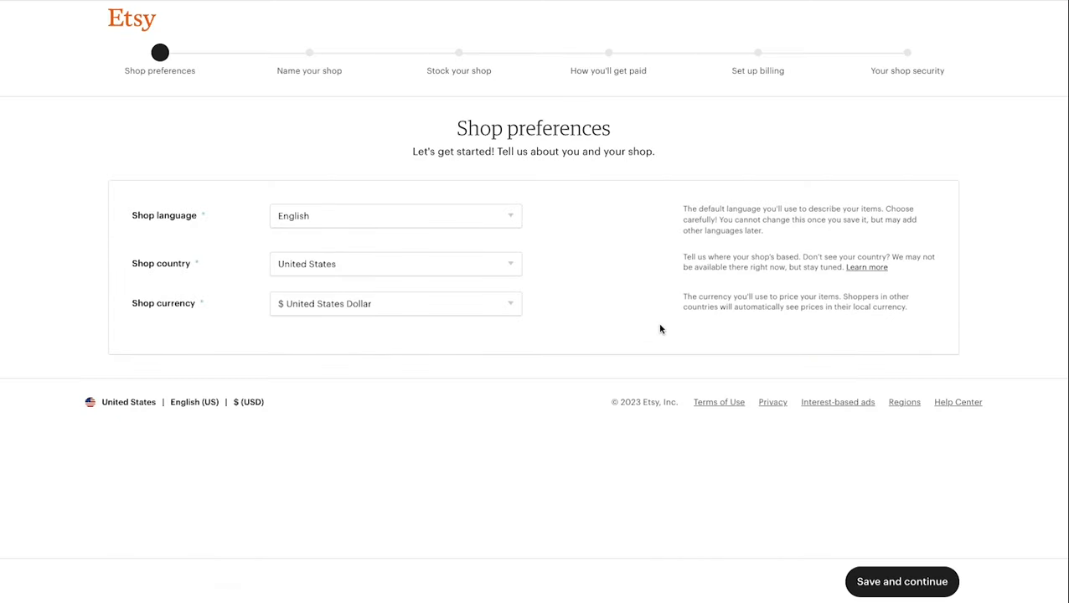
click(511, 222)
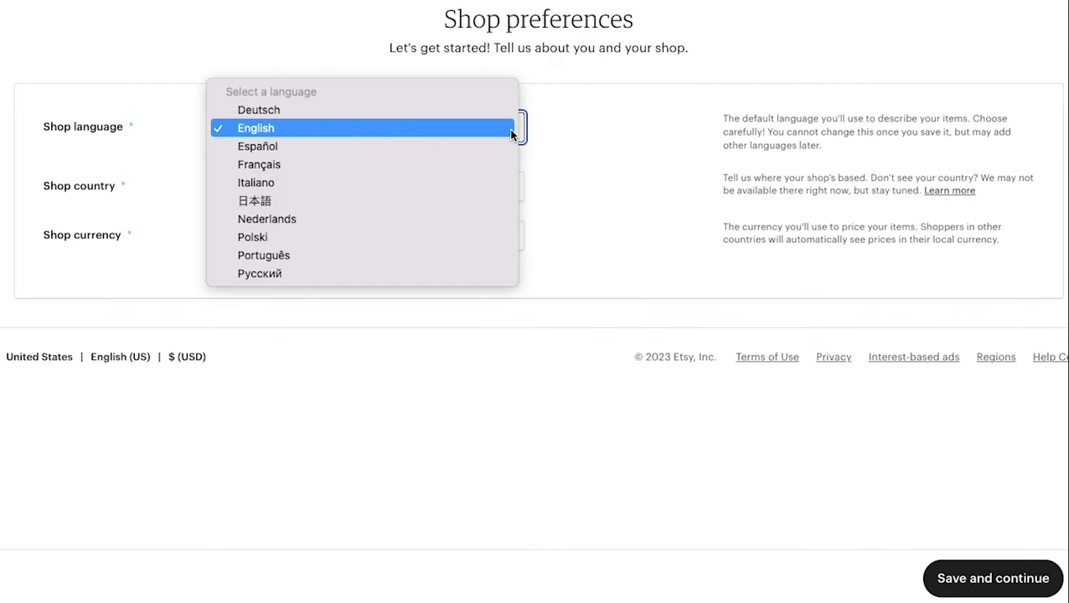
click(513, 134)
click(508, 191)
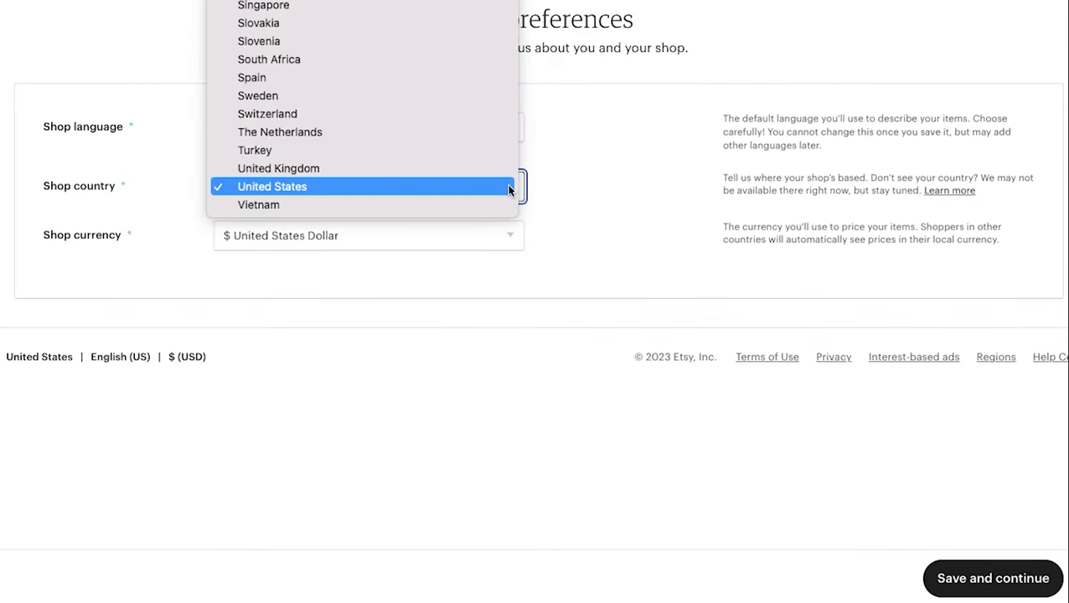
click(507, 186)
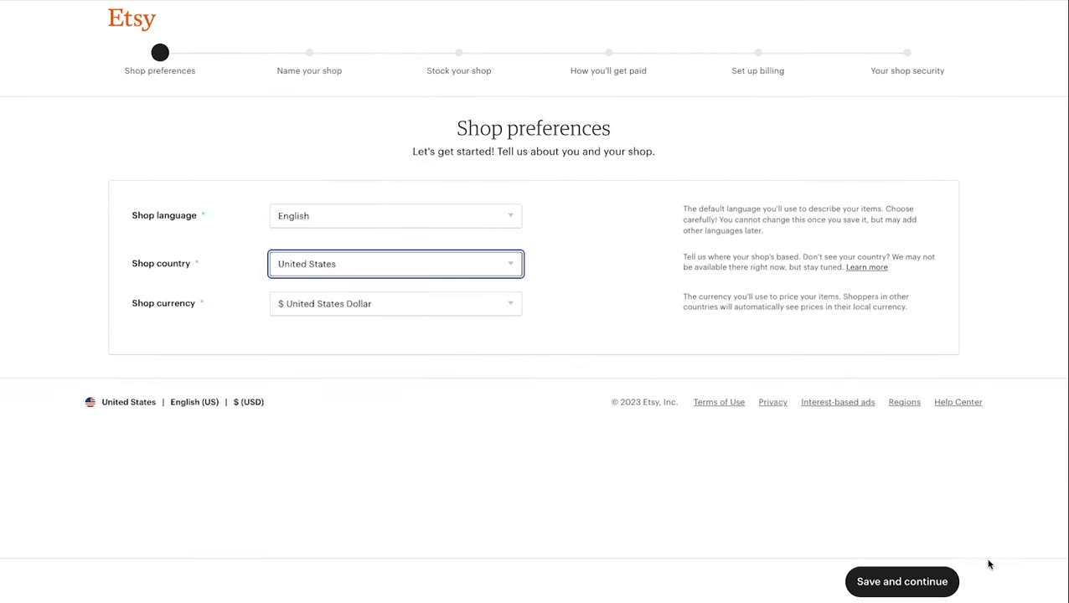
click(916, 587)
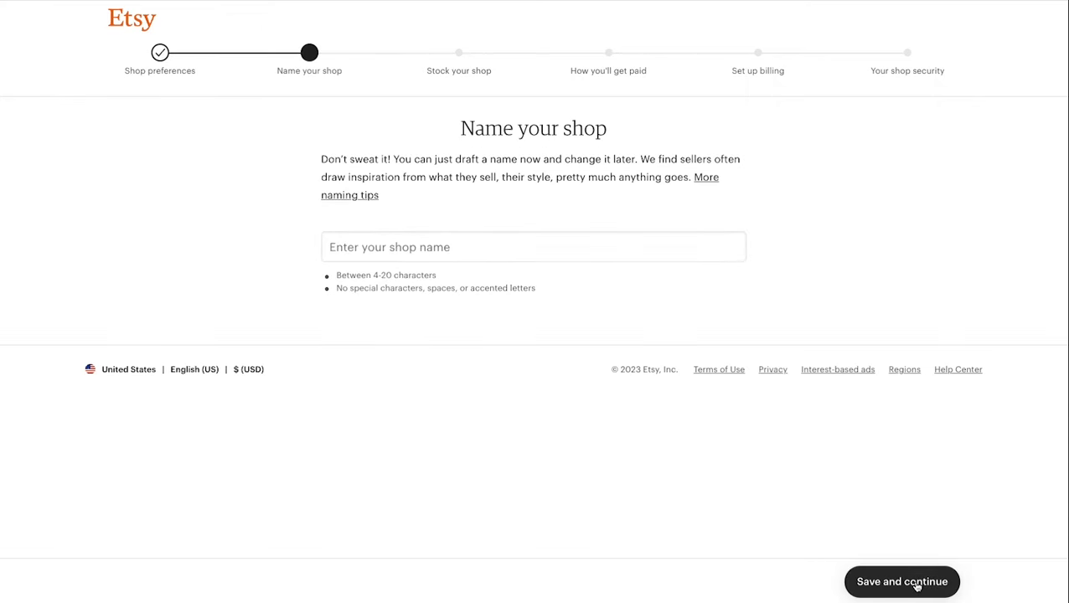
Step: Try Printables and PPrintables as the shop name and clear the name
click(591, 251)
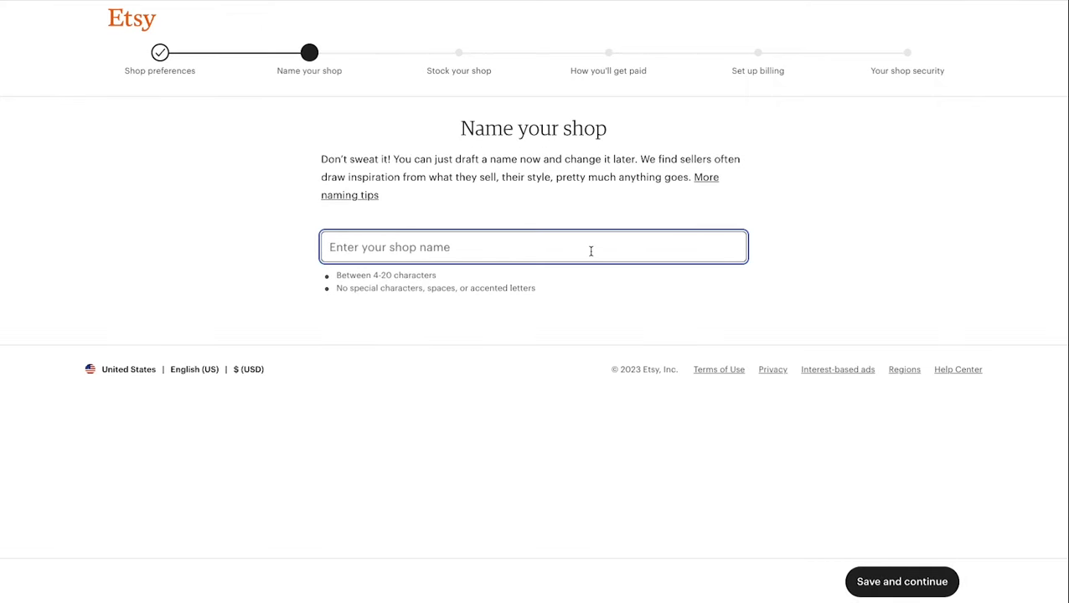
text(Printables)
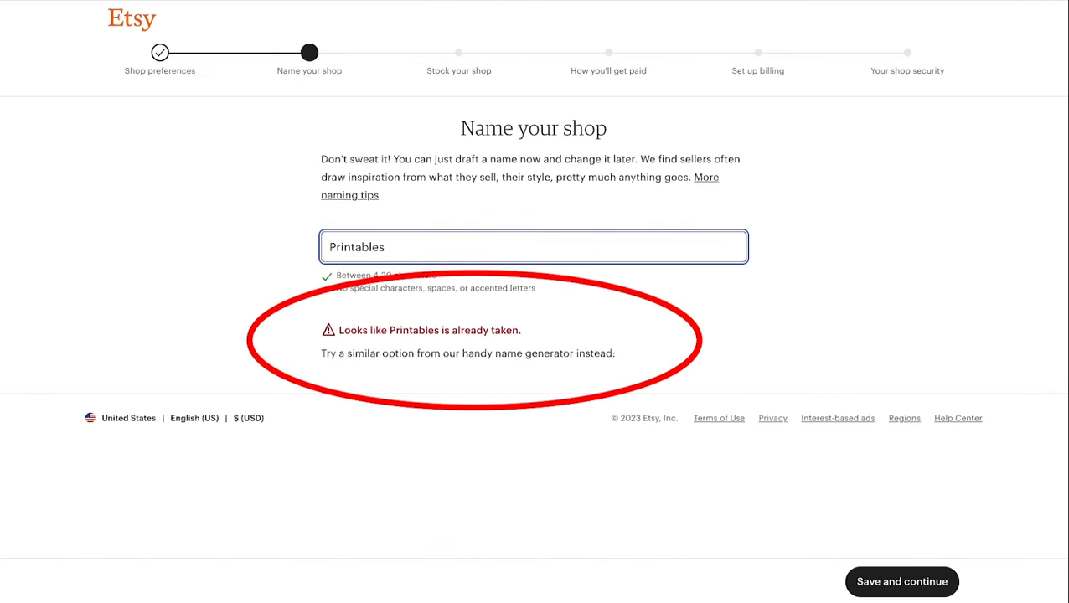
text(P)
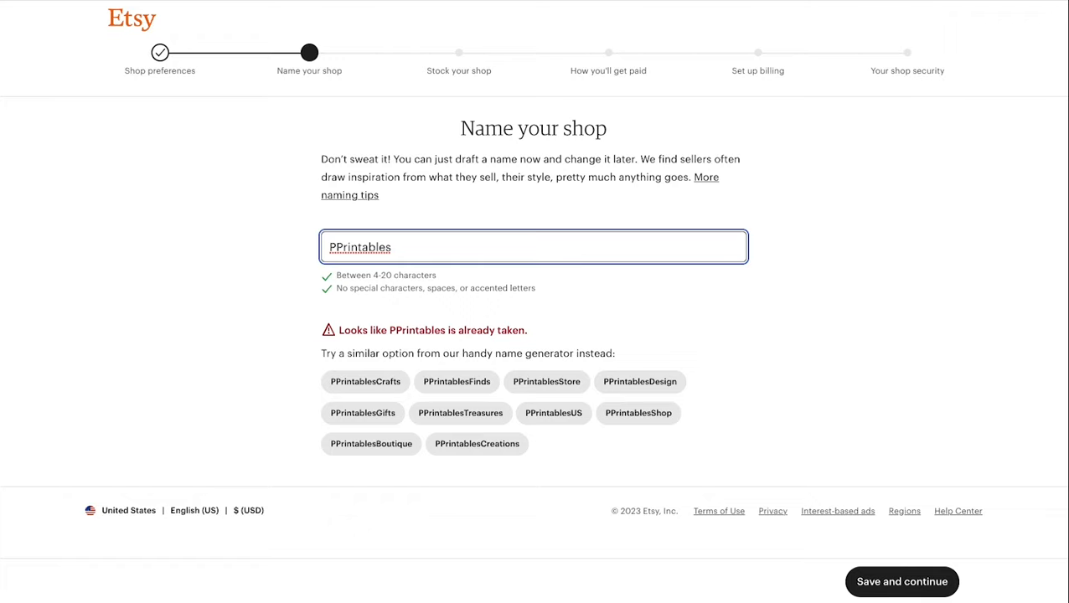
key(BackSpace)
key(ctrl+a)
key(BackSpace)
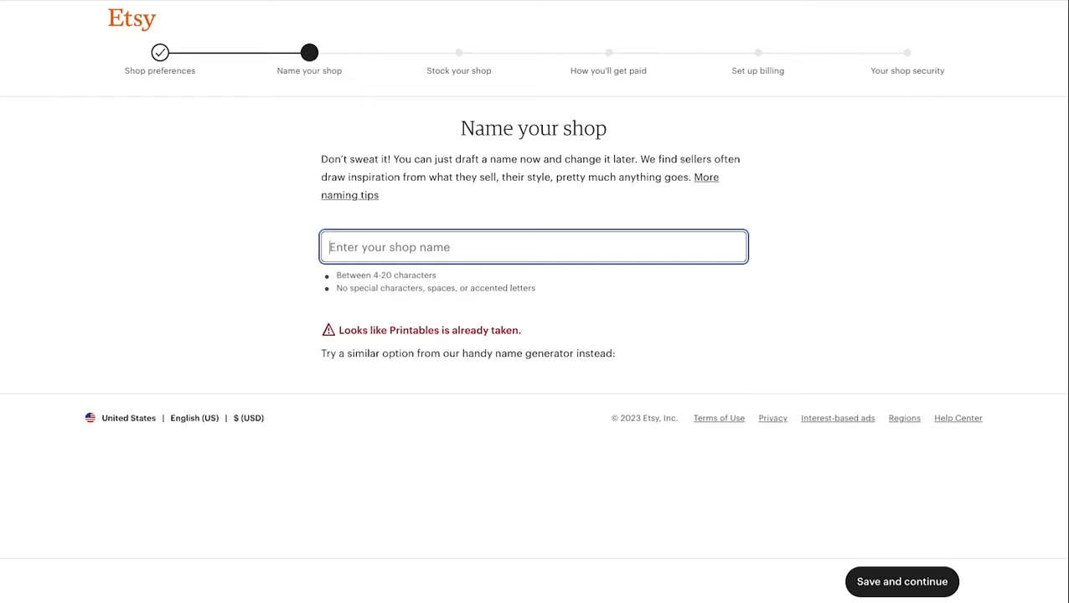
Step: Try PosiesPrintables as the shop name, change it to ParksPrintablesCo and save it
text(PosiesPrintables)
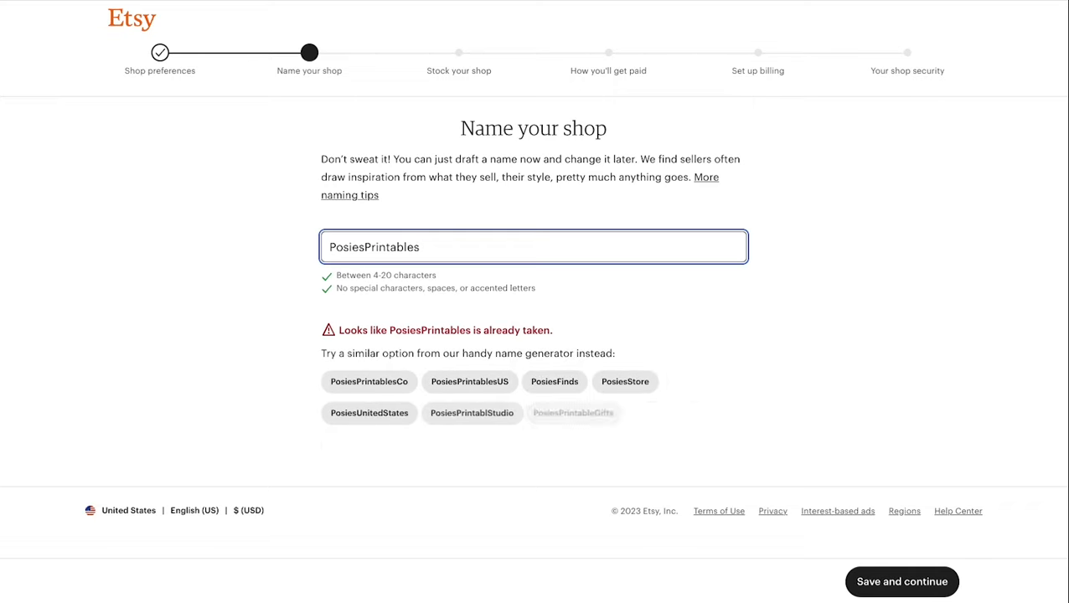
key(BackSpace)
key(BackSpace)
key(BackSpace)
key(BackSpace)
key(BackSpace)
text(Park)
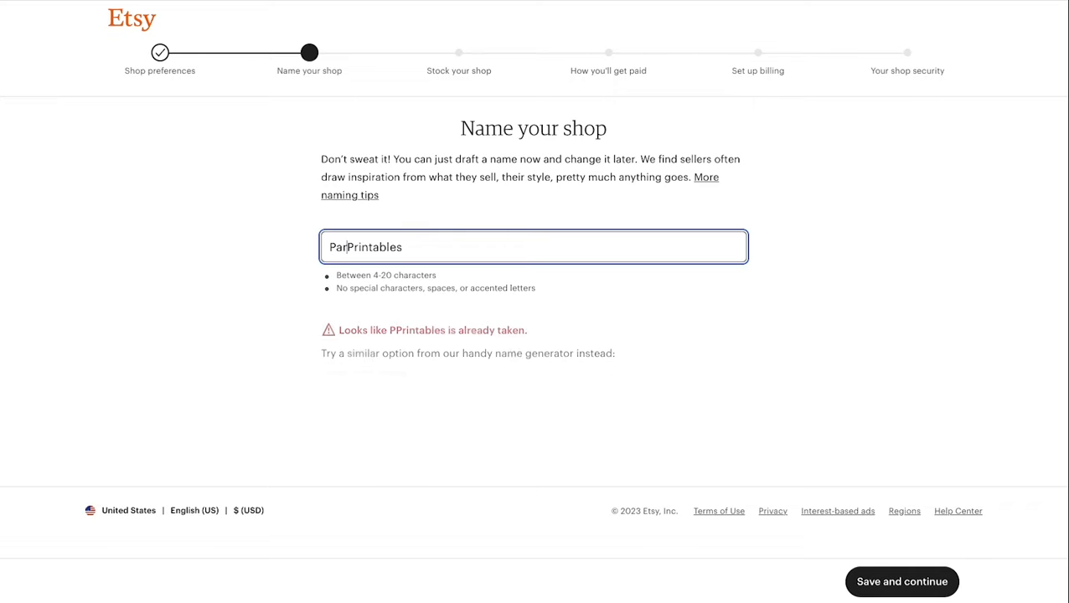
key(End)
text(Co)
click(590, 317)
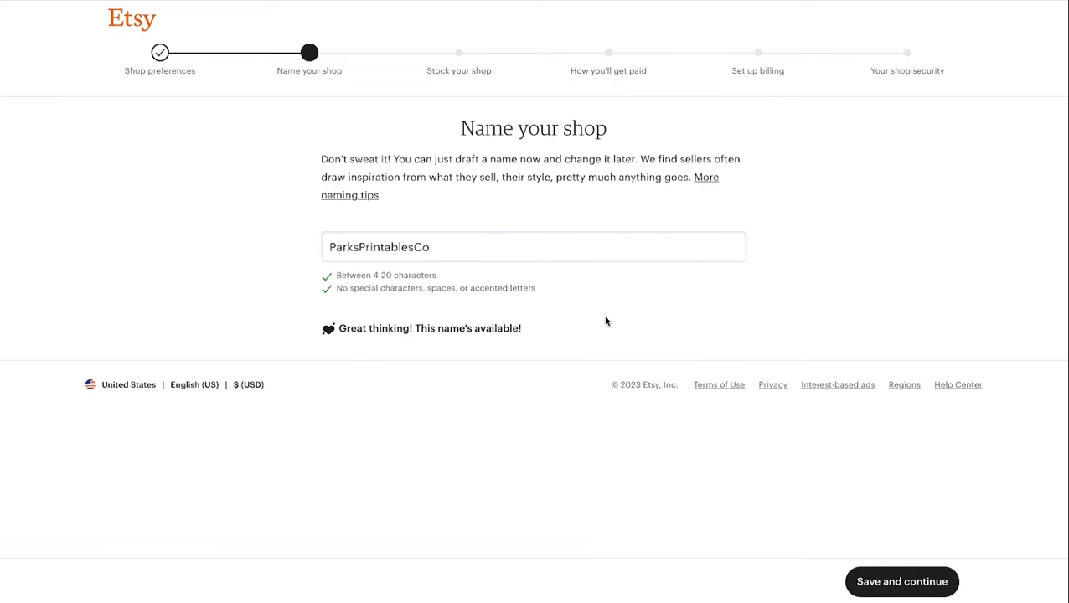
click(914, 582)
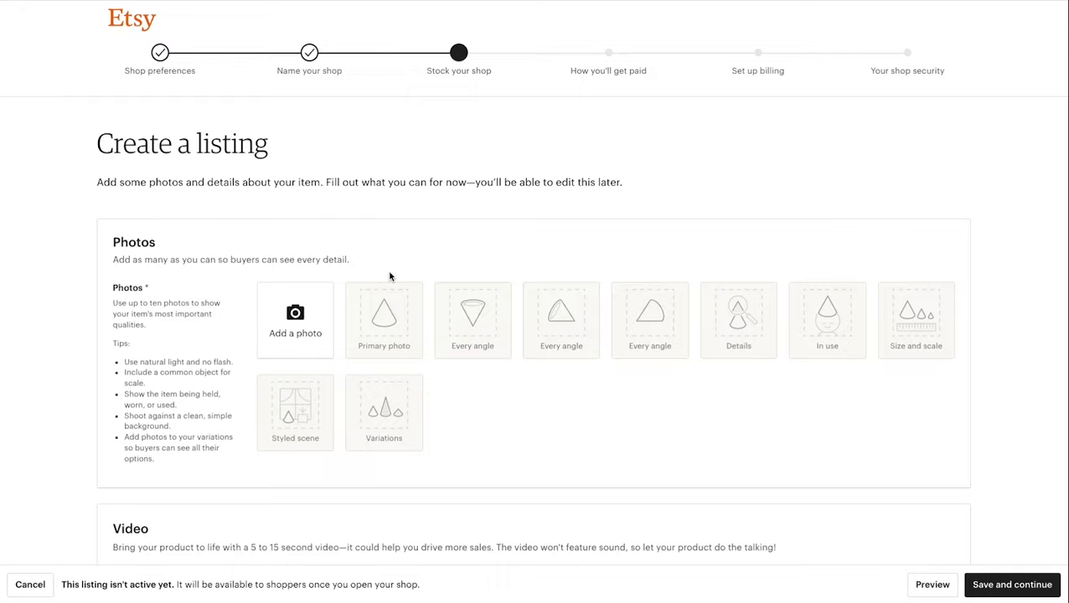
Step: Look through the new listing form down to its shipping settings and try to save it without any details
scroll(390, 277, down, 3)
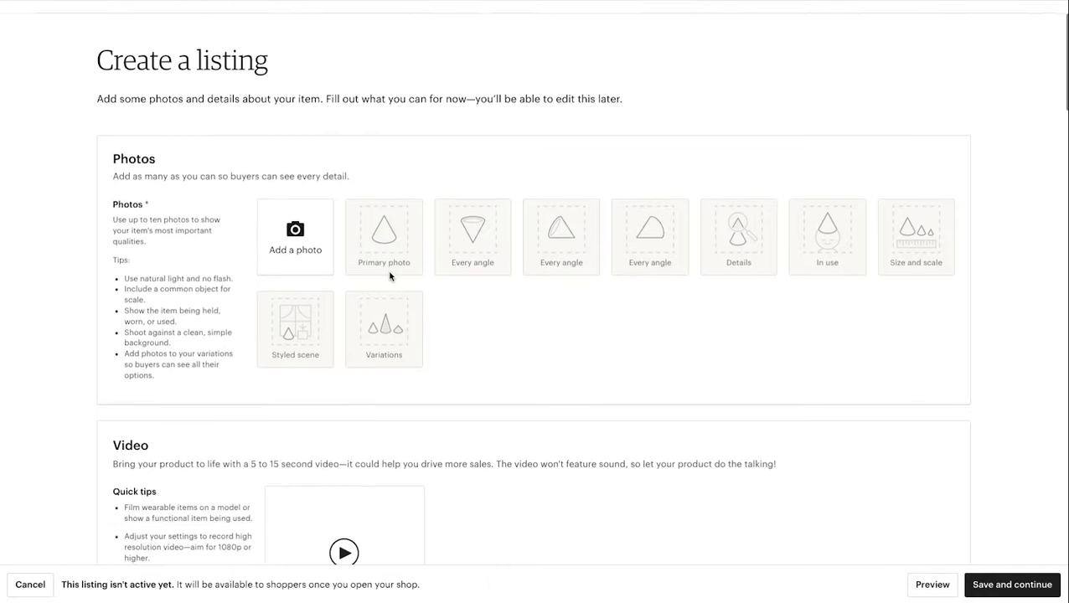
scroll(389, 277, down, 12)
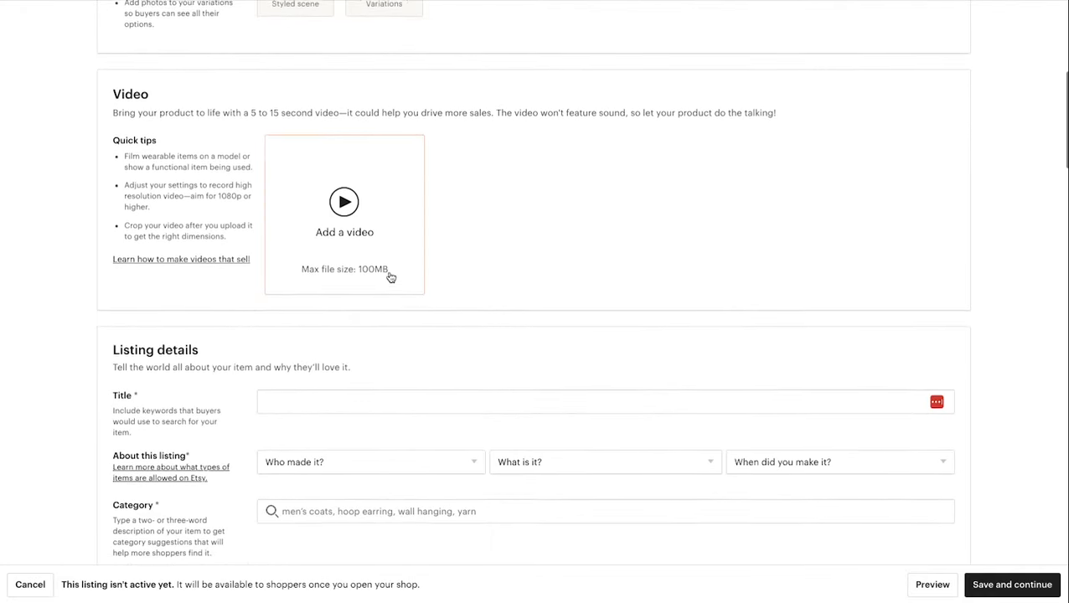
scroll(389, 272, down, 12)
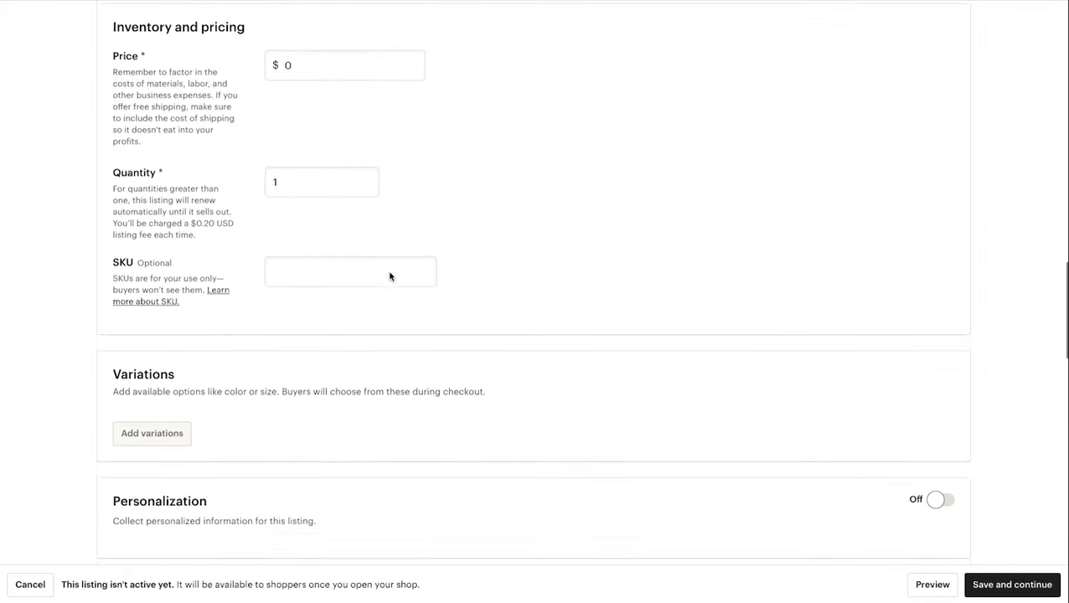
scroll(390, 276, down, 12)
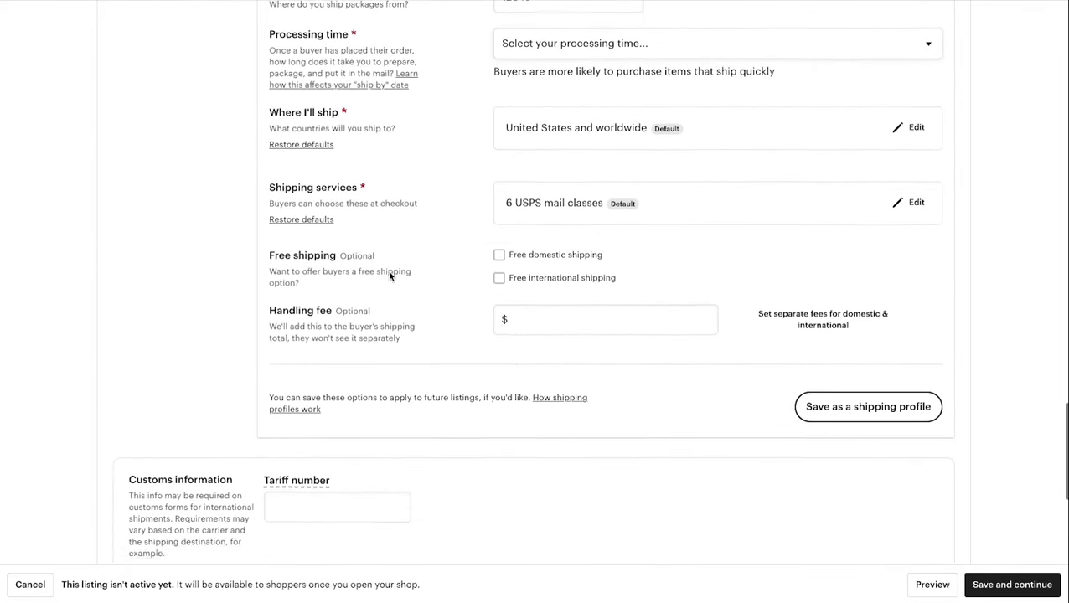
scroll(389, 272, down, 3)
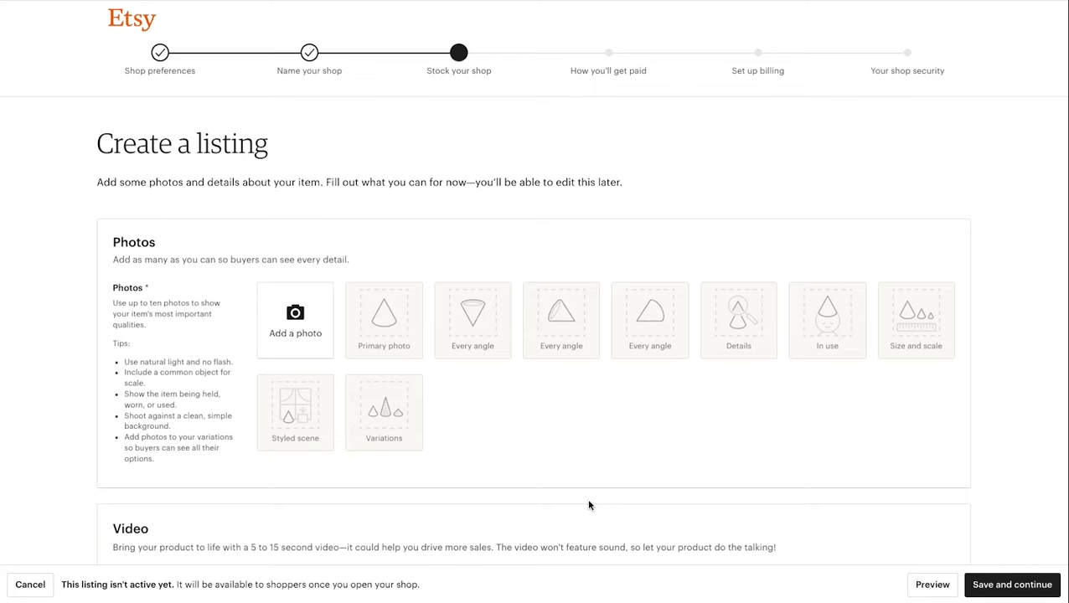
click(1006, 584)
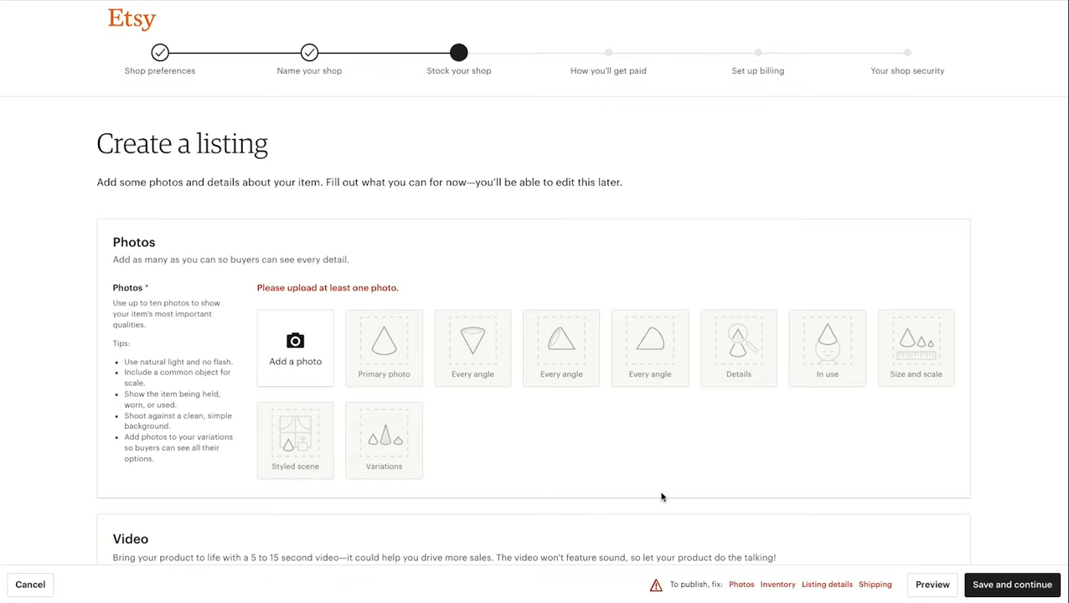
Step: Upload Digital Starter Kit.png from the Downloads folder as the listing's primary photo
click(309, 337)
click(528, 203)
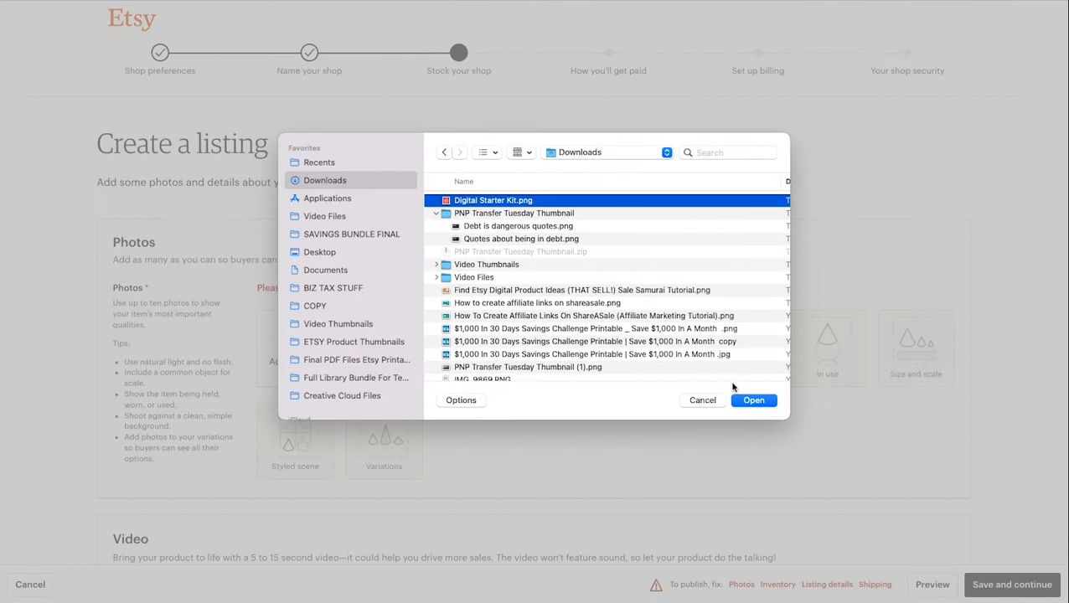
click(754, 400)
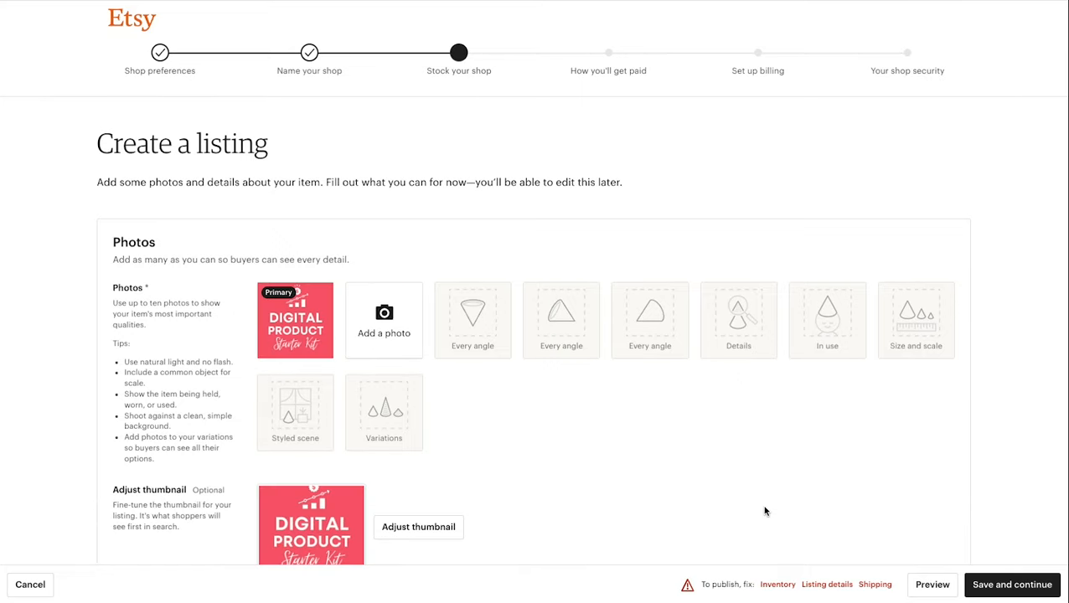
Step: Enter Digital Product Starter Kit as the listing title
scroll(764, 511, down, 1)
scroll(668, 461, down, 6)
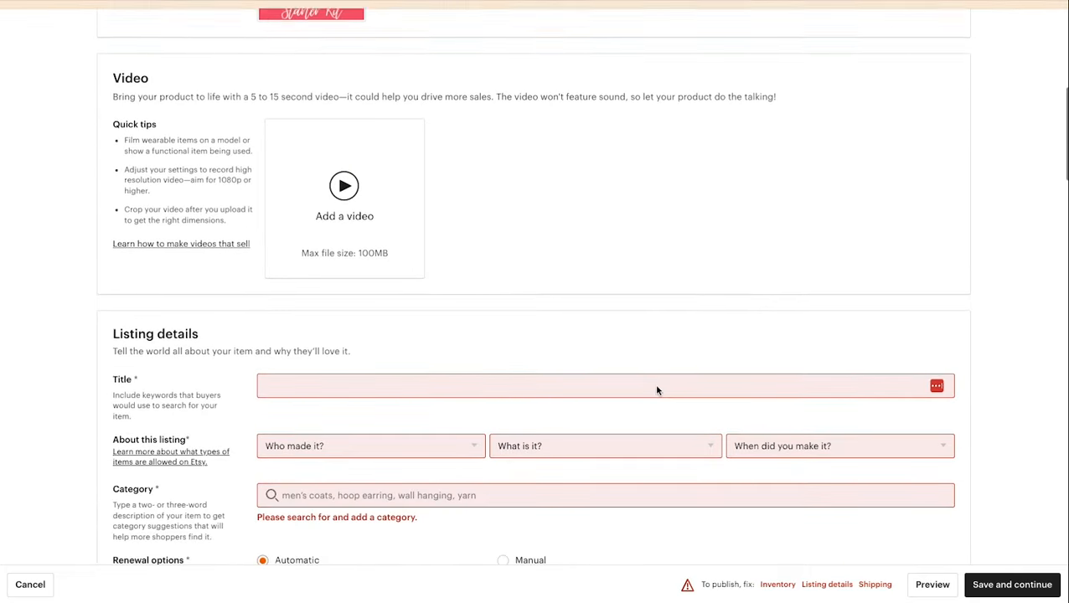
click(643, 361)
text(Digital Produ)
key(BackSpace)
key(BackSpace)
key(BackSpace)
key(BackSpace)
key(BackSpace)
key(BackSpace)
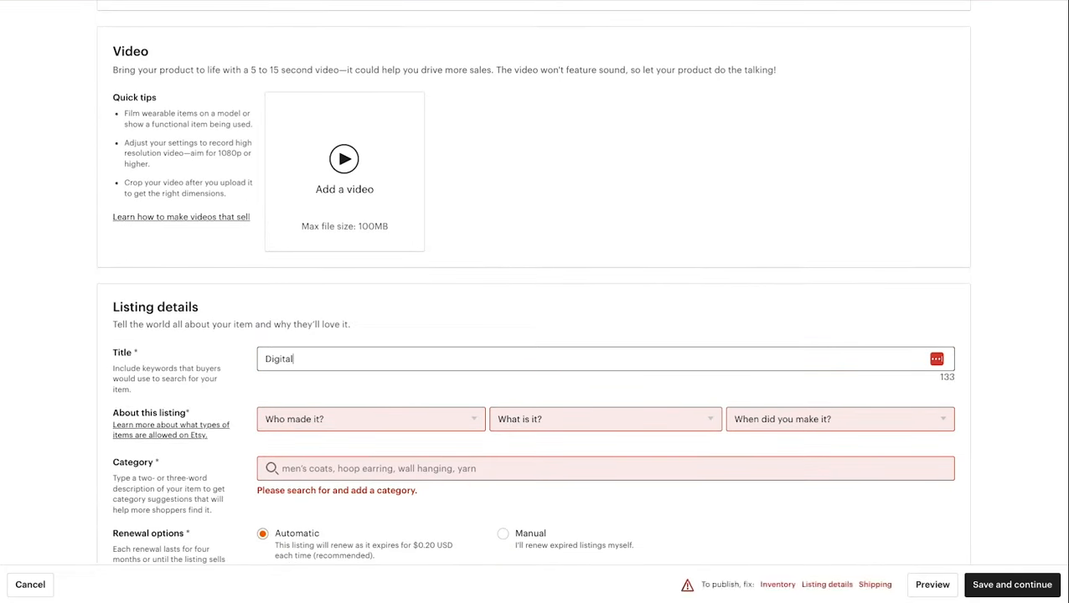
text(Product Starter Kit)
Step: Describe the listing as made by "I did", "A finished product" and made in 2020 - 2023
click(463, 423)
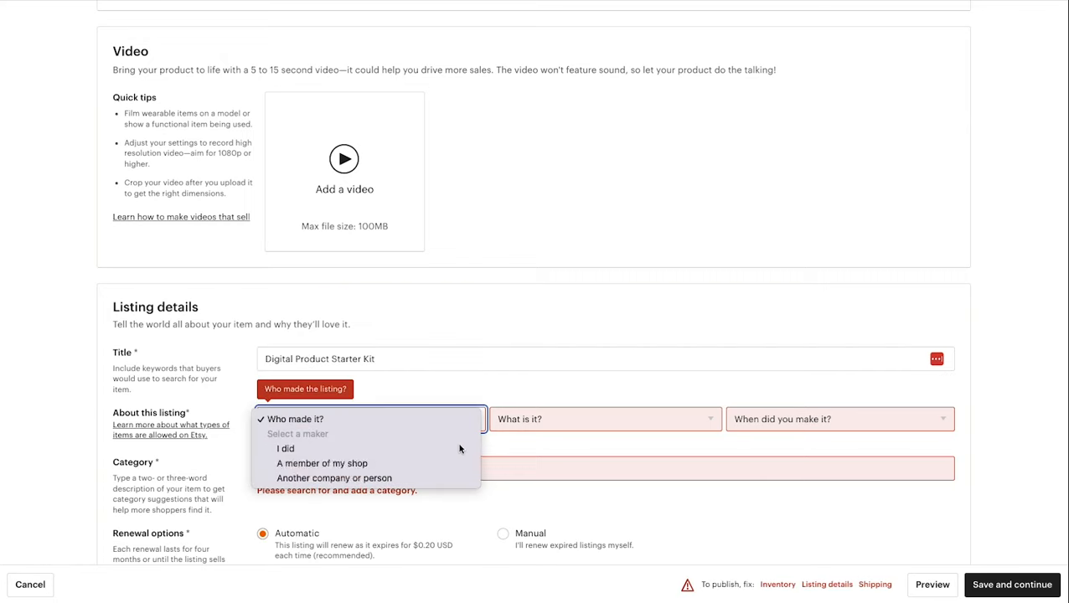
click(452, 445)
click(555, 420)
click(546, 448)
click(779, 419)
click(767, 476)
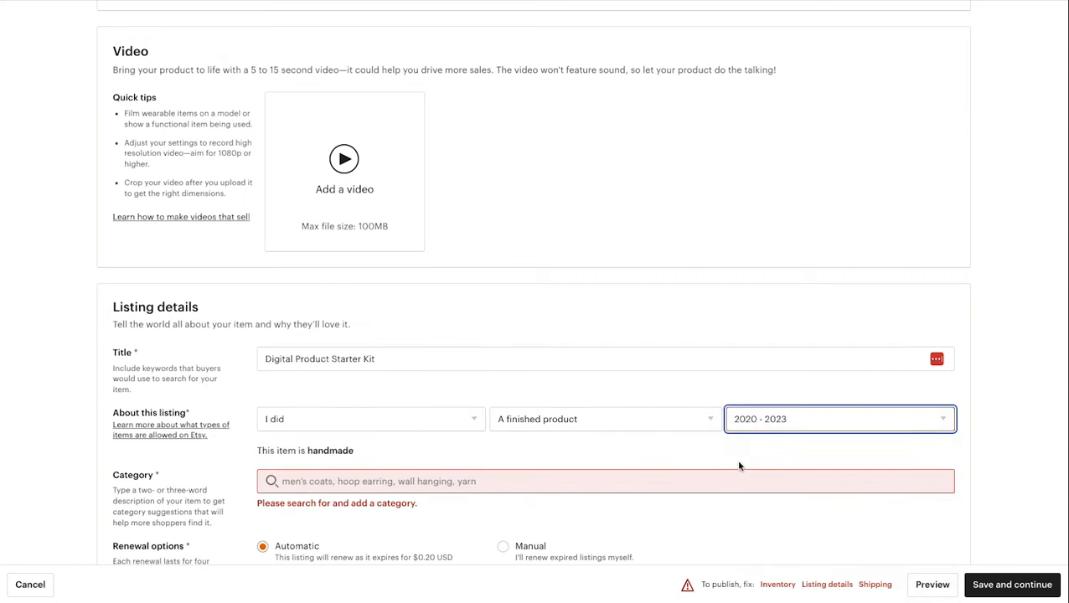
Step: Search the listing categories for ebook and choose Guides & How Tos
scroll(347, 305, down, 2)
click(347, 305)
text(ebook)
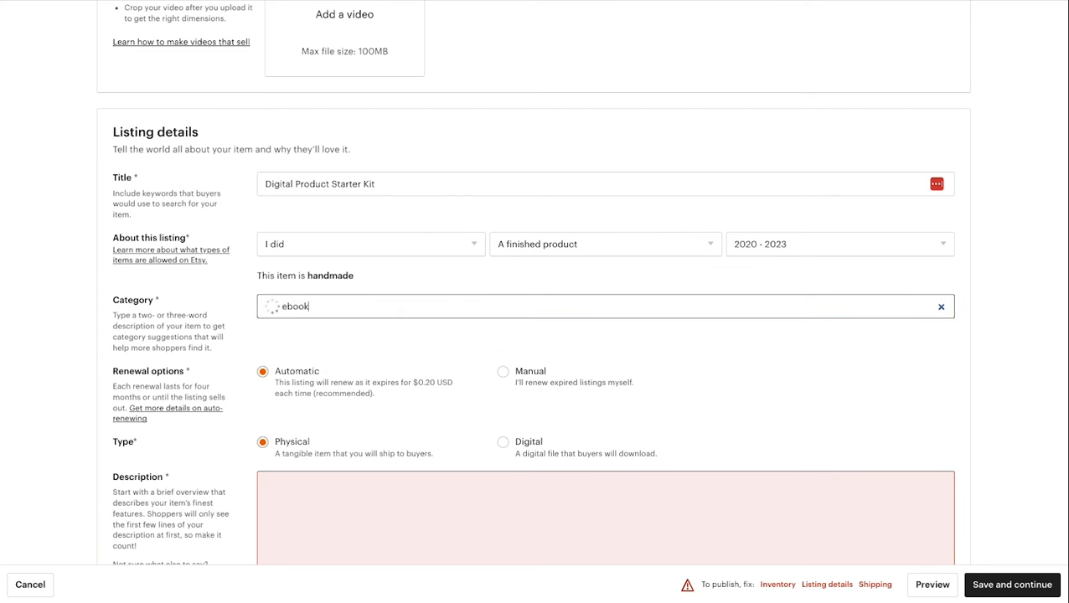
click(506, 375)
scroll(506, 375, down, 2)
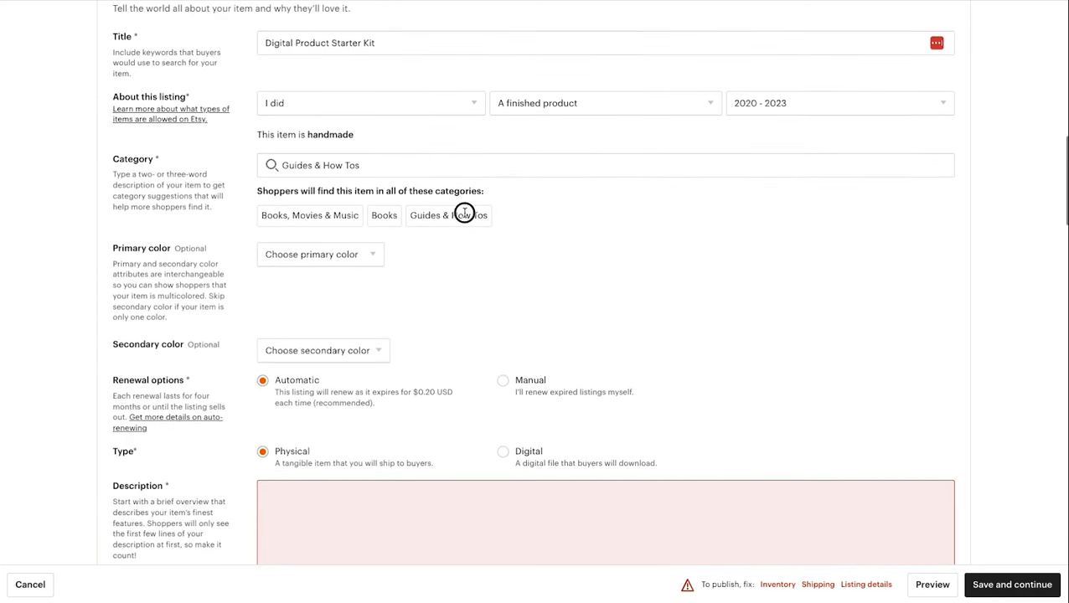
Step: Set the listing type to Digital and enter the description "This digital product seller starter kit will help you start your shop and sell digital products for passive income"
scroll(425, 299, down, 2)
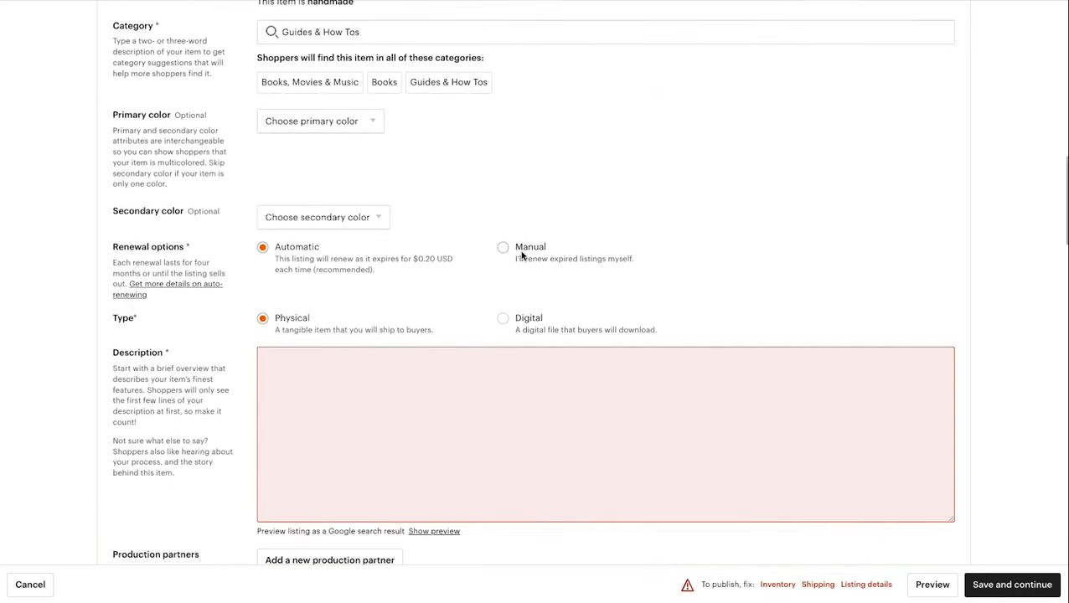
click(505, 319)
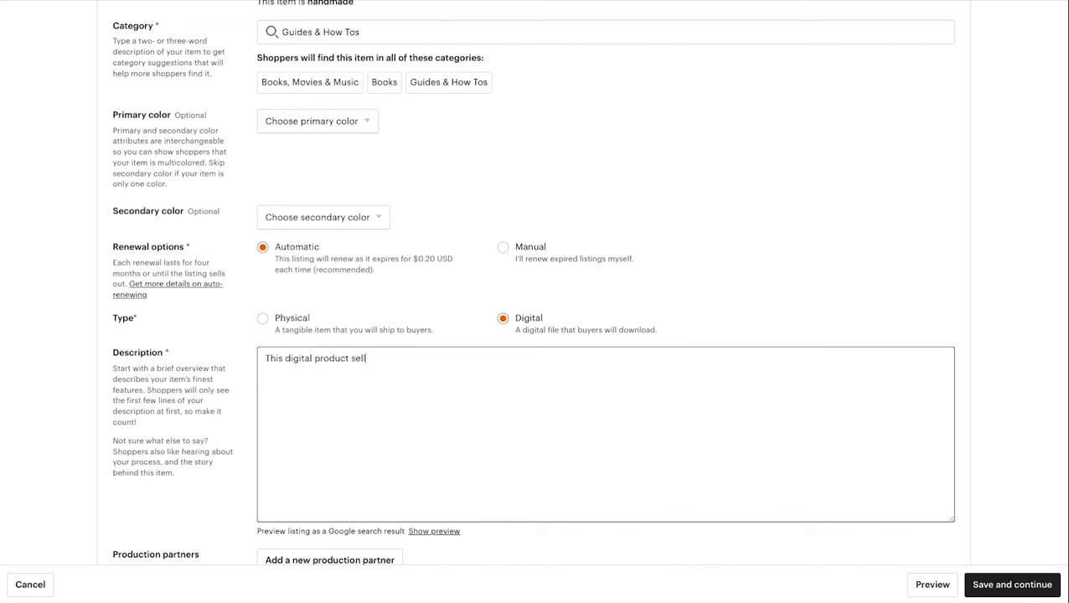
text(er starter kit)
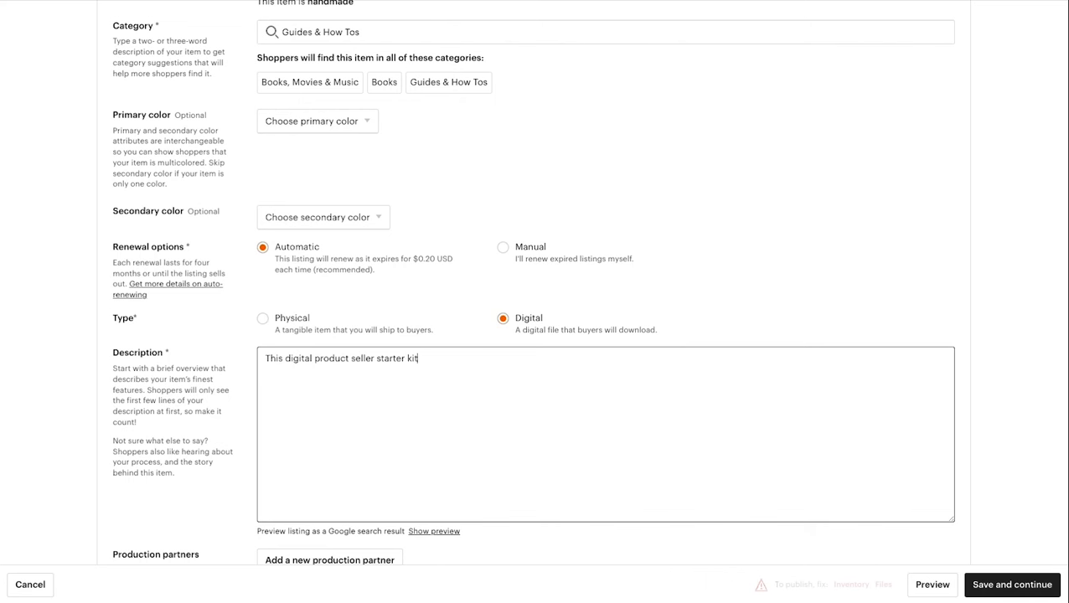
text( will help you start your shop and sell s)
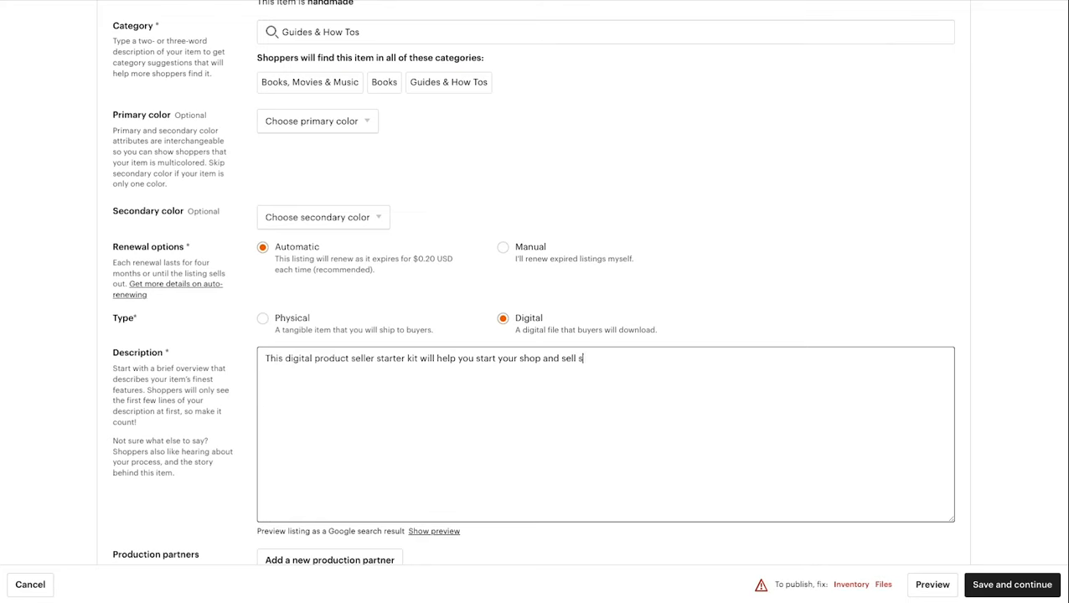
key(BackSpace)
text(digital products for )
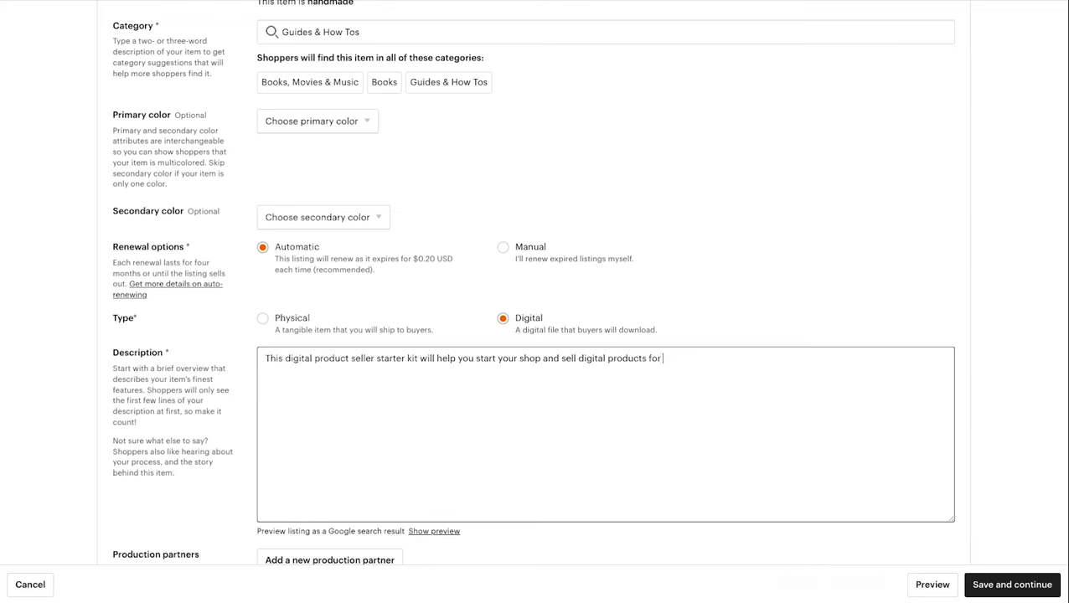
text(passive income)
Step: Set the listing's price to 27.00
scroll(536, 335, down, 7)
click(345, 296)
key(BackSpace)
text(27.00)
click(694, 479)
Step: Upload the product file to the listing's digital files
scroll(694, 479, down, 1)
scroll(695, 479, down, 5)
click(299, 248)
click(754, 397)
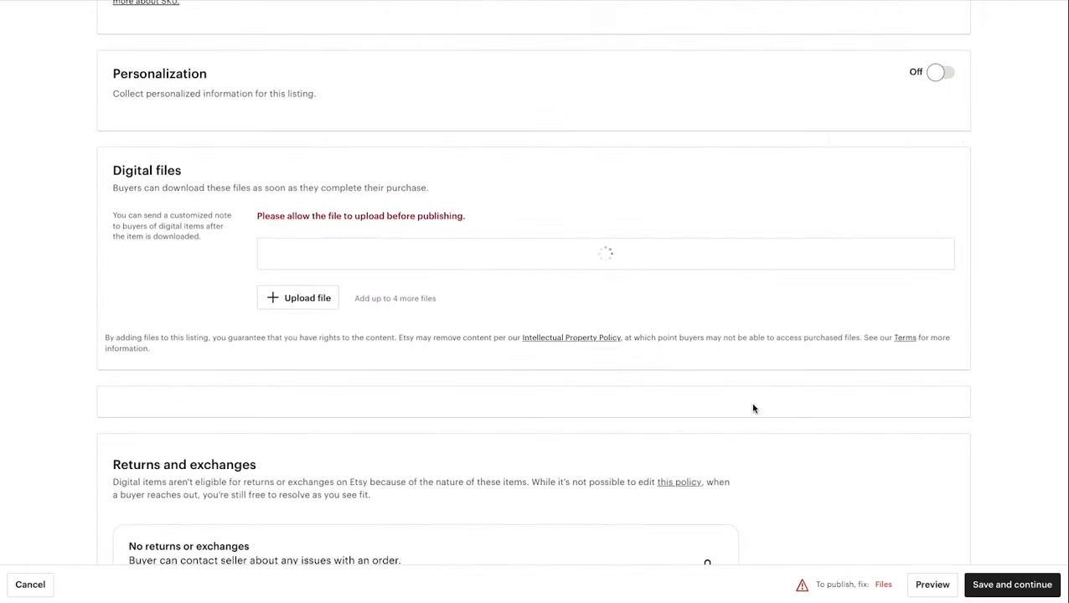
Step: Save the listing and postpone adding more listings to reach the payment setup
scroll(759, 407, down, 1)
click(1031, 584)
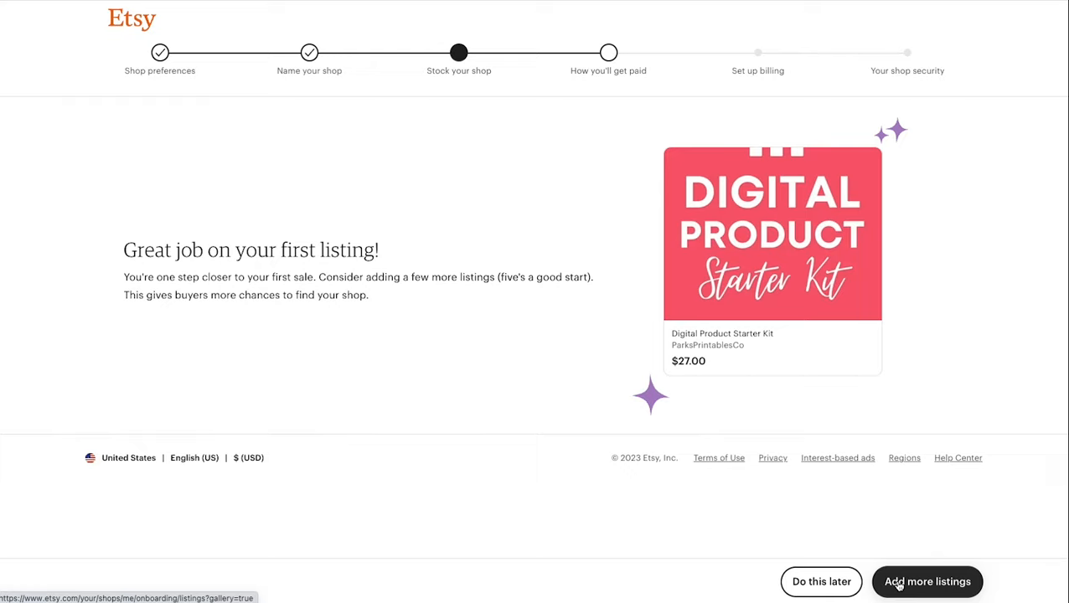
click(825, 579)
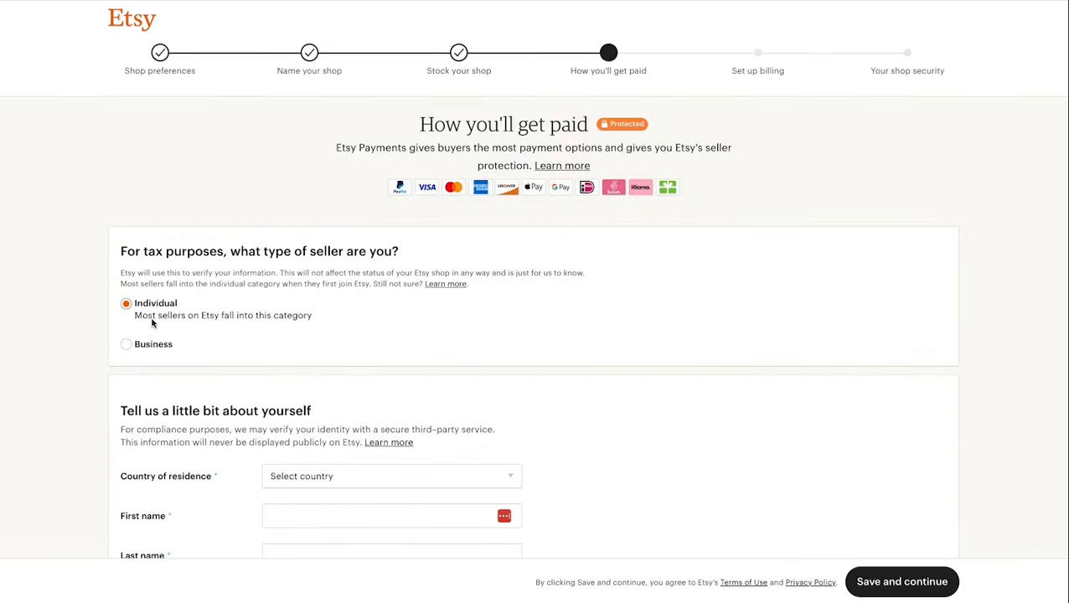
Step: Try the Business seller type for tax purposes with Alabama as the jurisdiction
drag(130, 317, 315, 320)
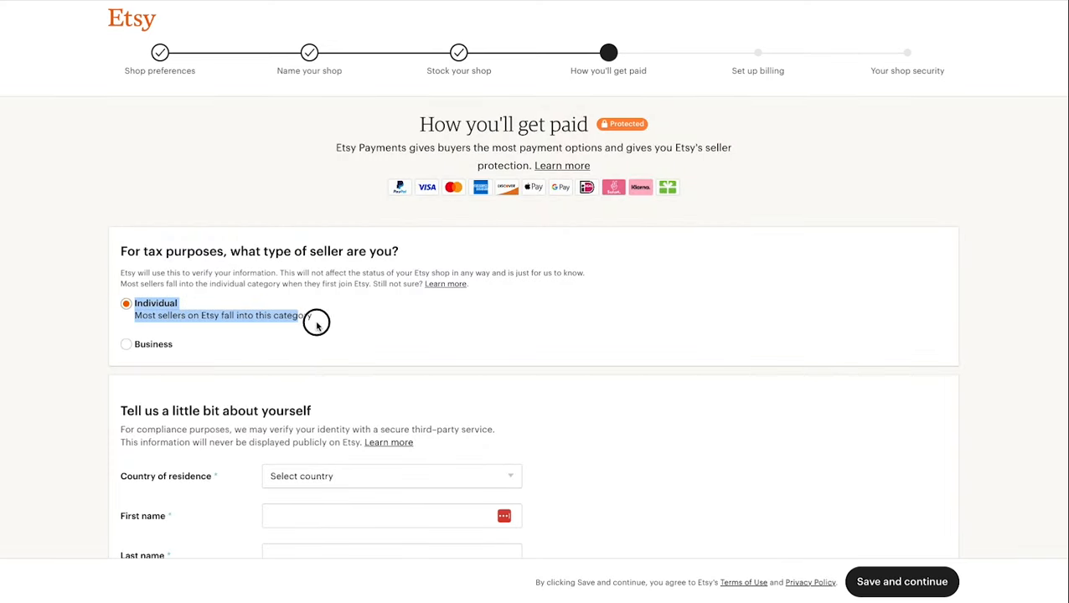
click(126, 345)
scroll(470, 400, down, 3)
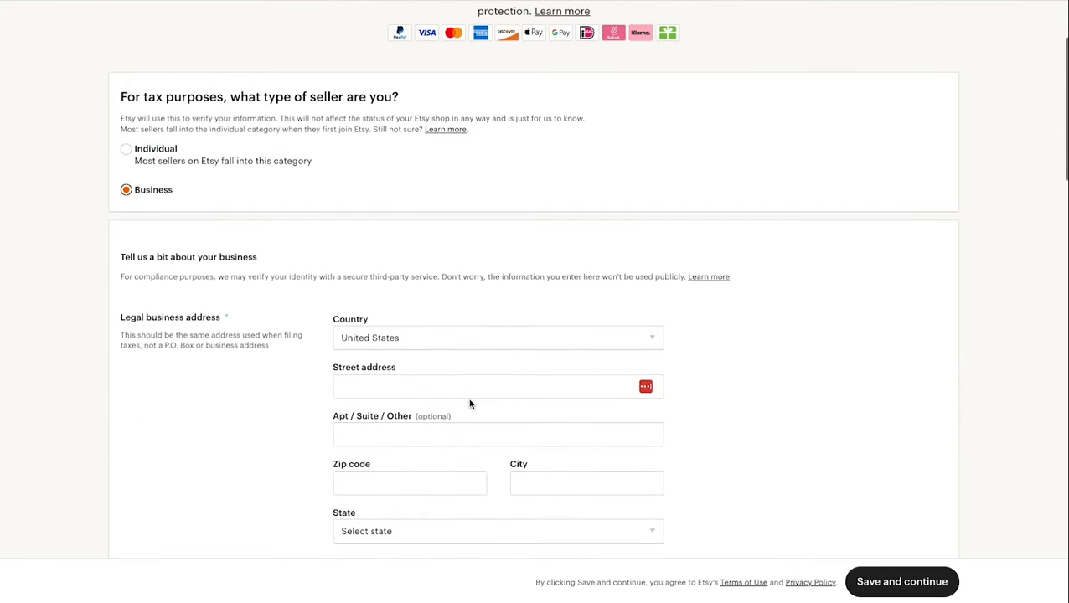
scroll(374, 512, down, 2)
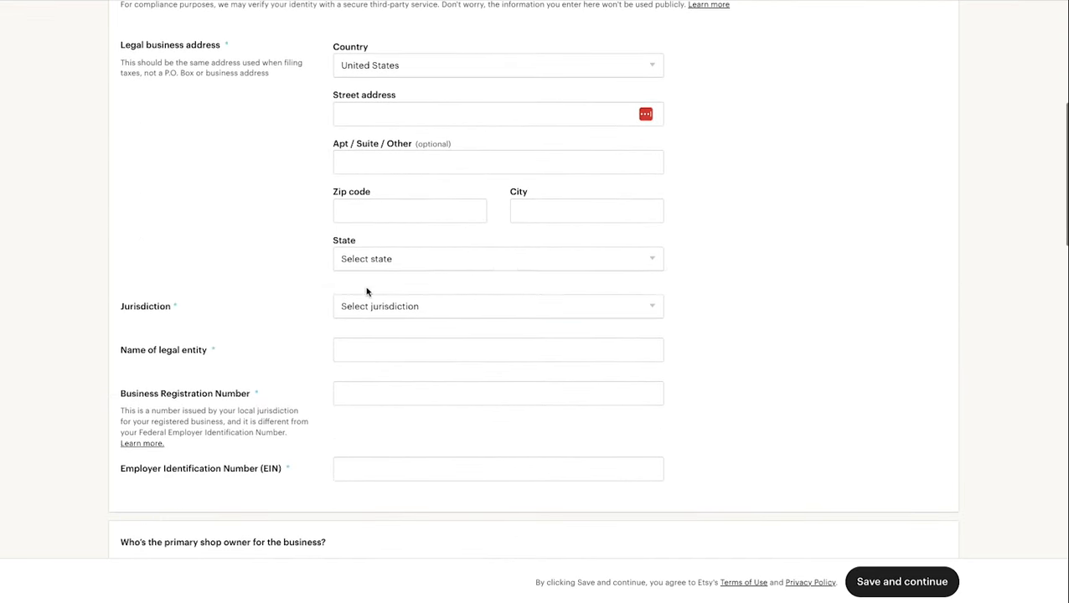
click(374, 306)
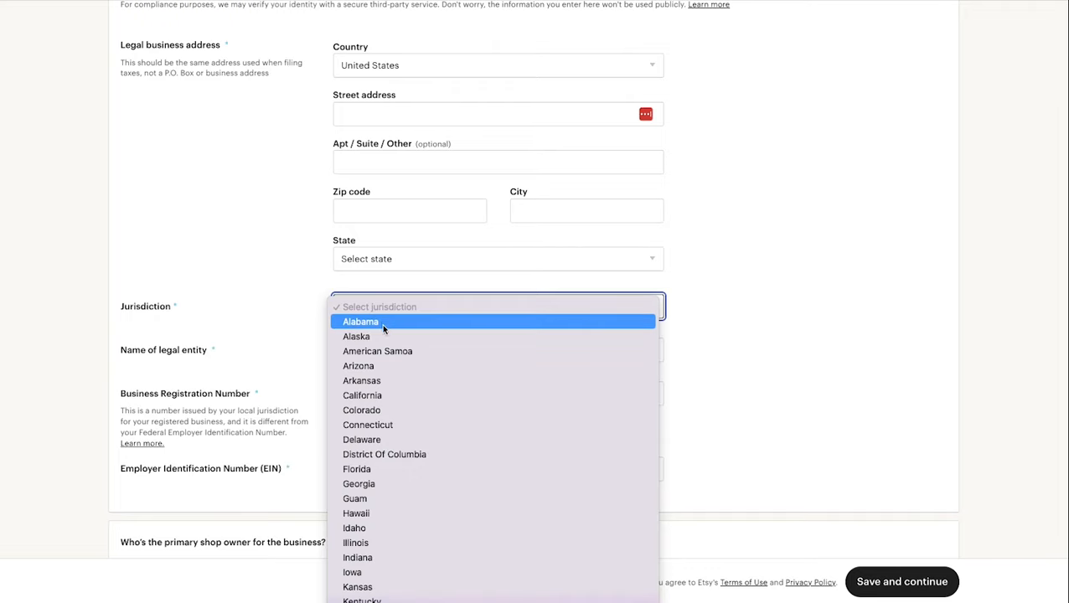
click(381, 323)
Step: Enter LLC as the name of the legal entity and examine the Entity ID and EIN requirements
click(385, 350)
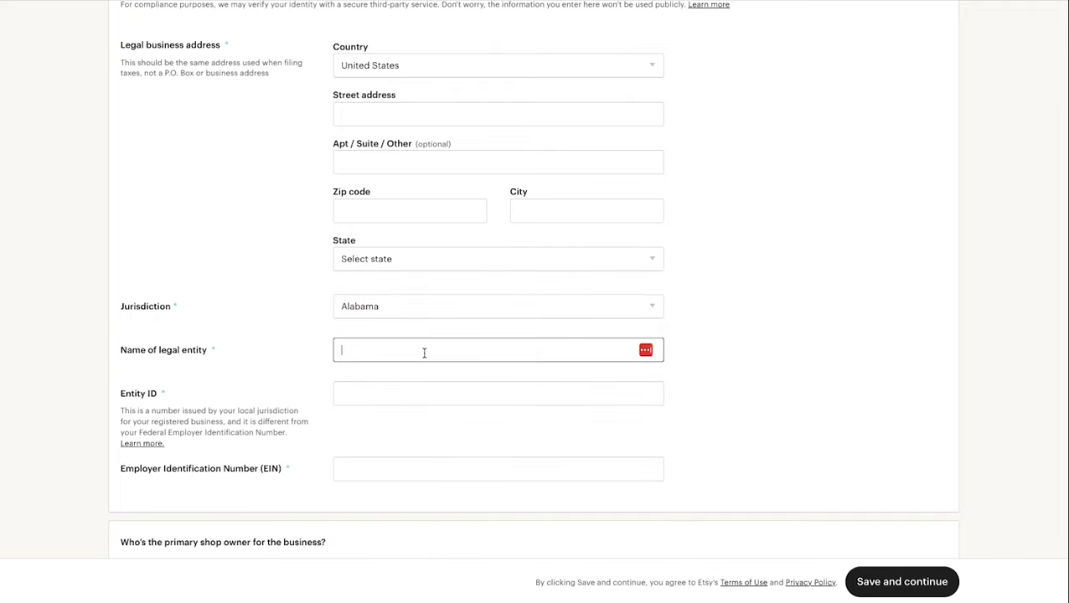
click(395, 398)
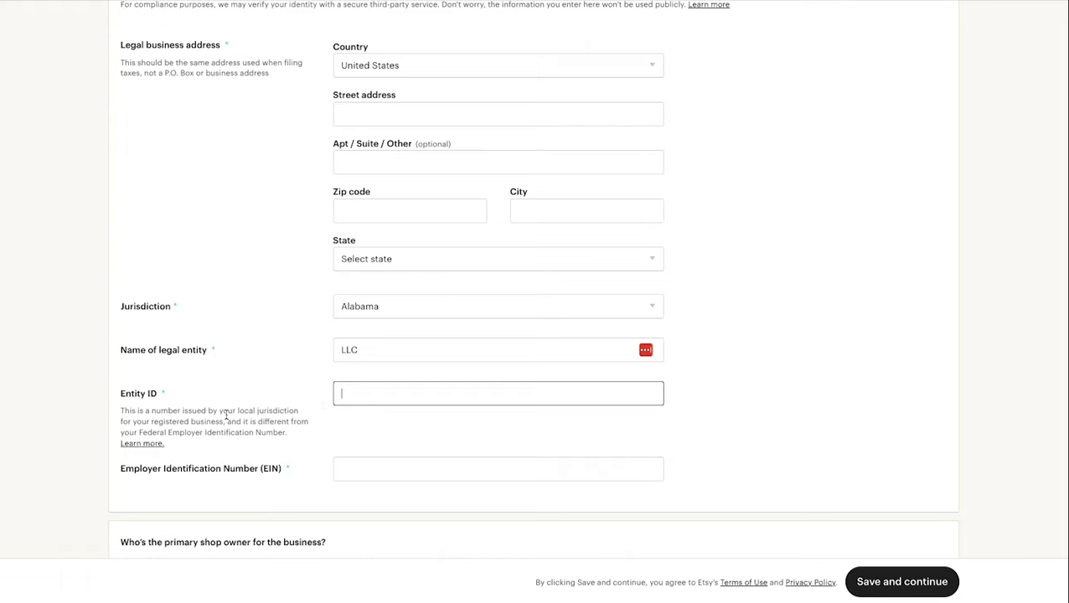
drag(277, 451, 109, 411)
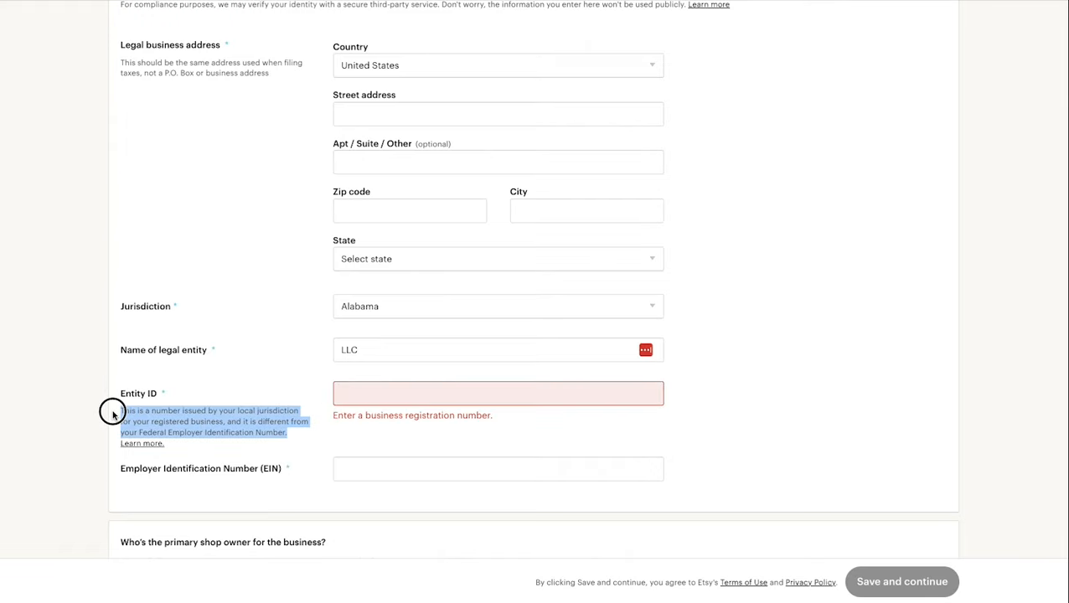
drag(148, 468, 303, 472)
click(303, 474)
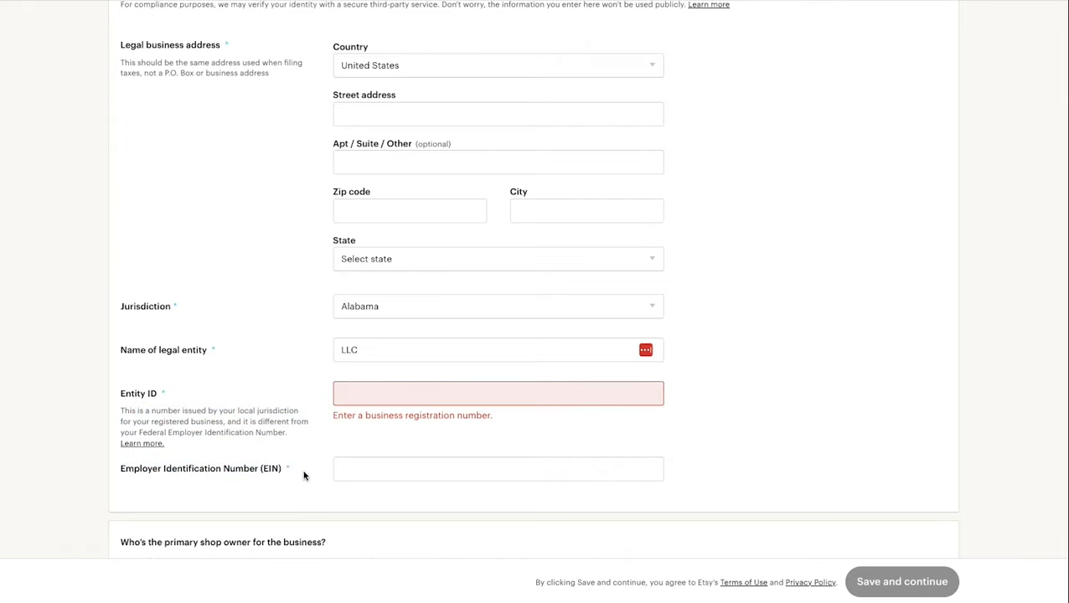
Step: Set the seller type to Individual and the country of residence to United States
scroll(304, 423, up, 3)
click(164, 110)
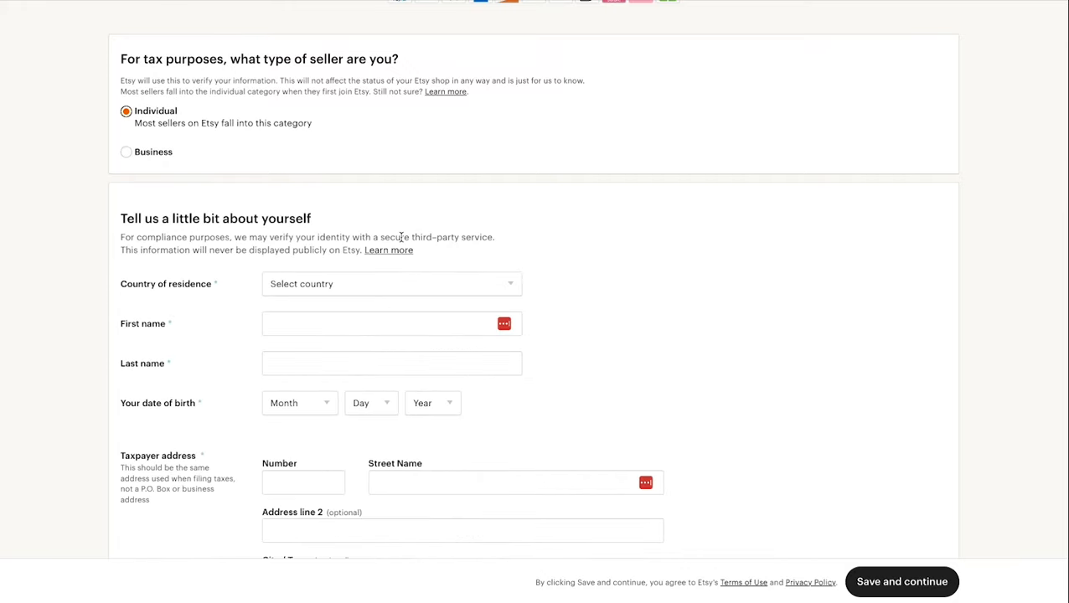
scroll(400, 238, down, 1)
scroll(400, 238, down, 2)
scroll(389, 171, down, 1)
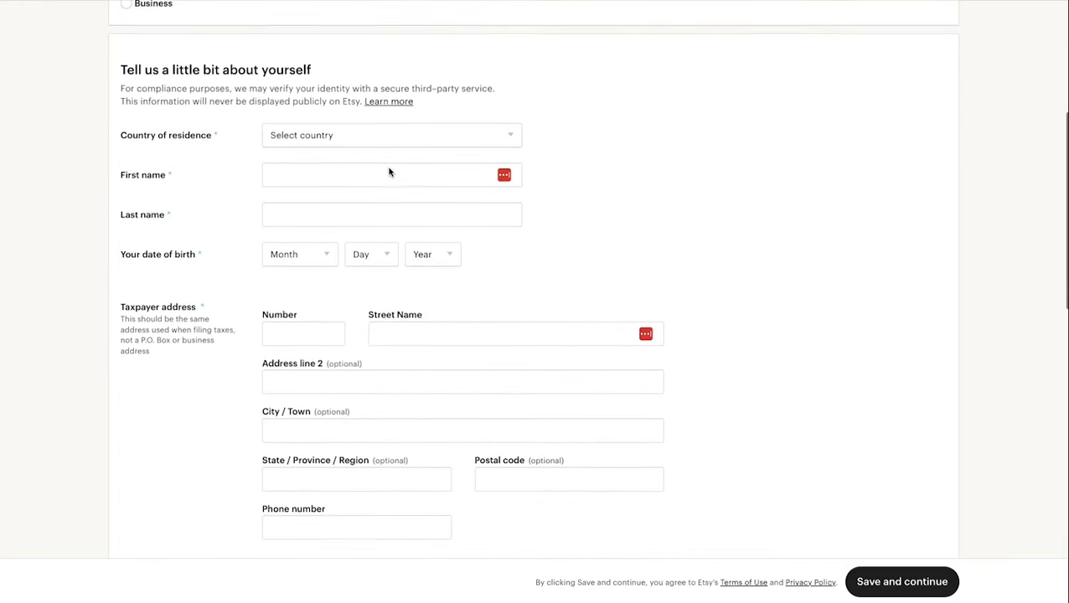
click(366, 124)
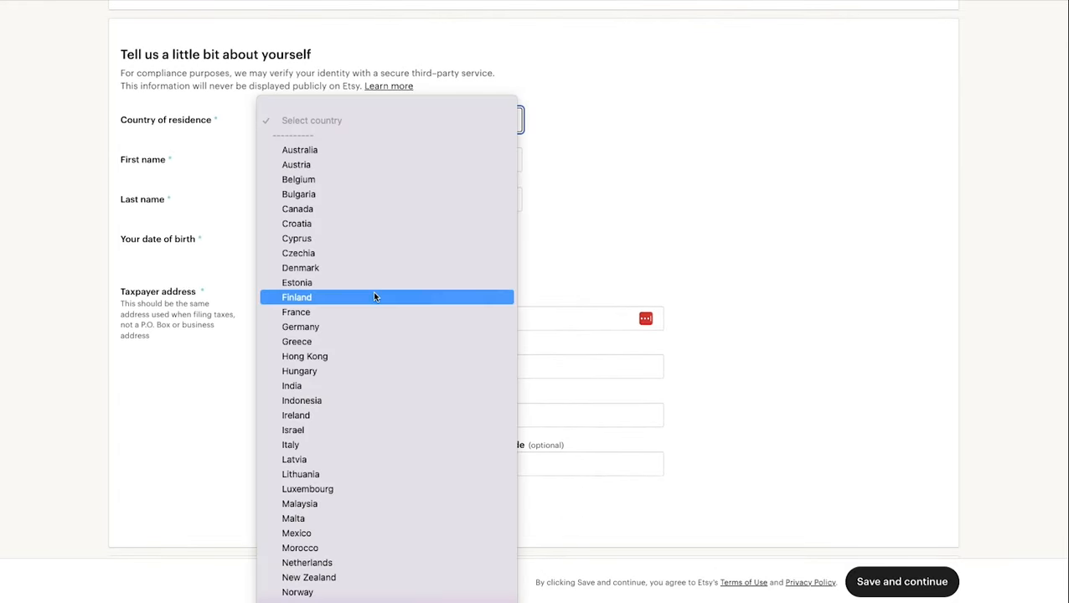
scroll(373, 294, down, 5)
scroll(368, 281, up, 1)
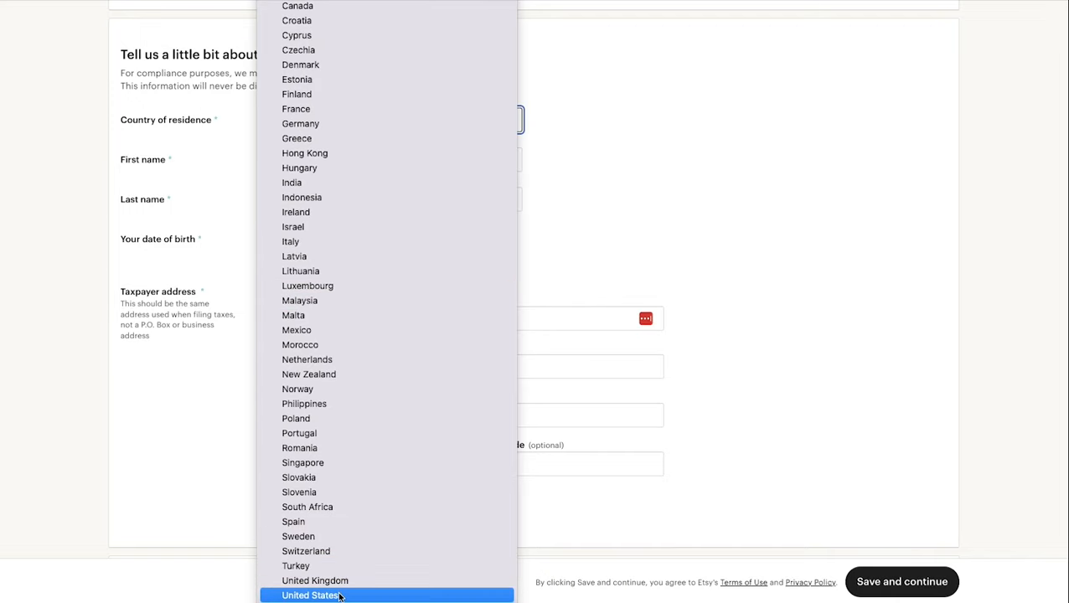
click(339, 597)
Step: Enter the seller's first name in the personal details
click(317, 160)
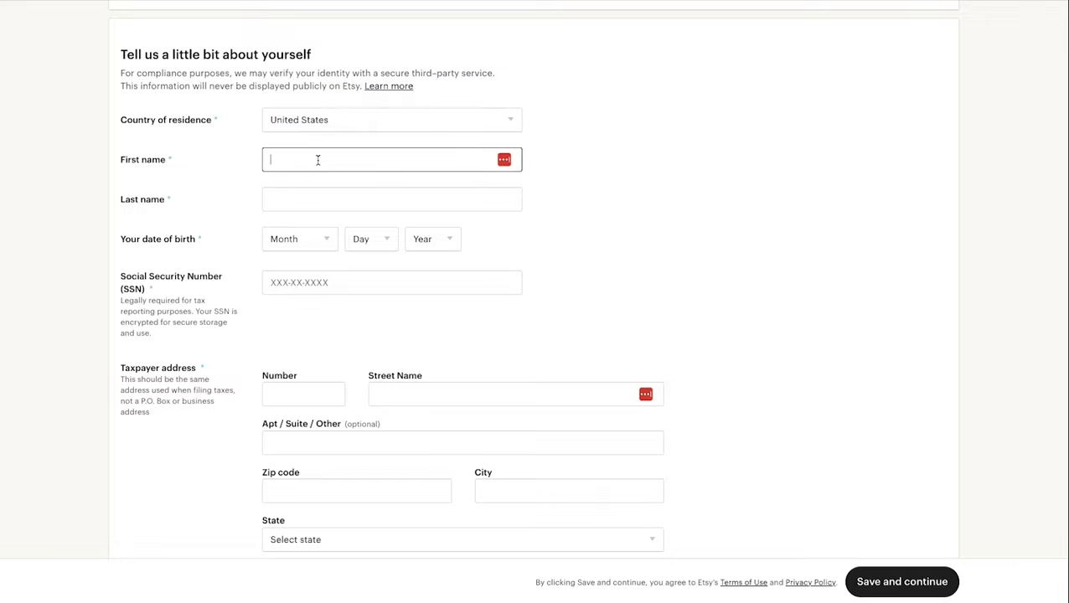
text(Mary)
key(Tab)
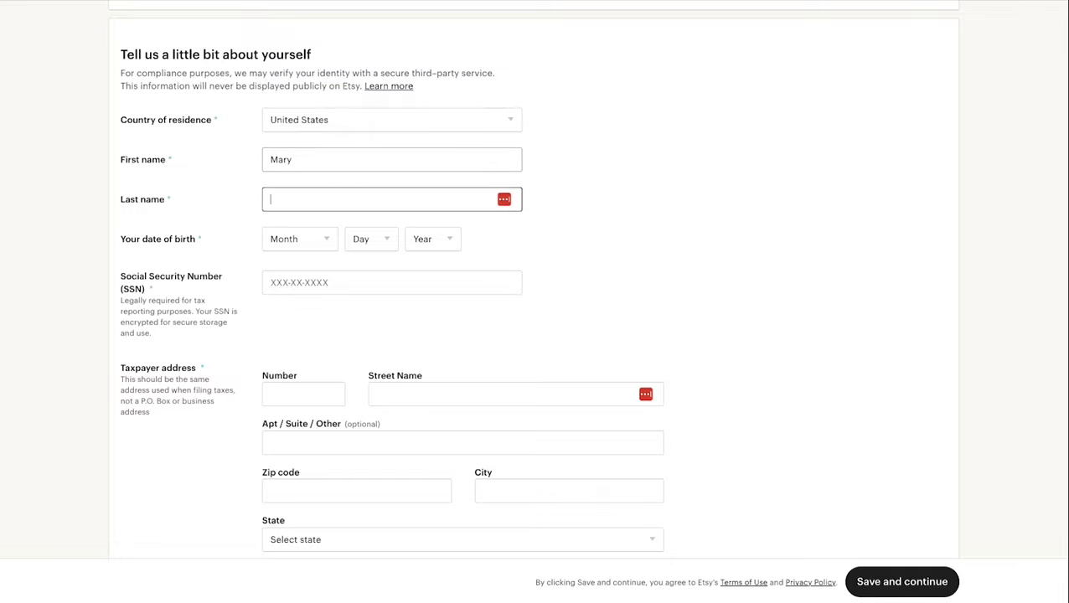
Step: Set the country where the payout bank is located to United States
scroll(350, 426, down, 6)
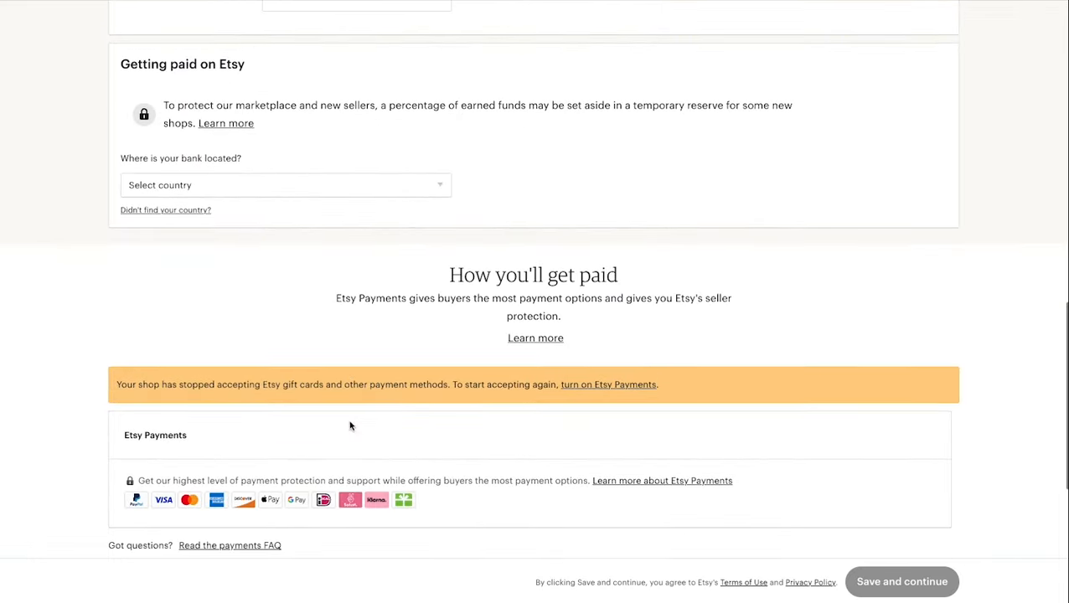
click(324, 191)
scroll(321, 331, down, 5)
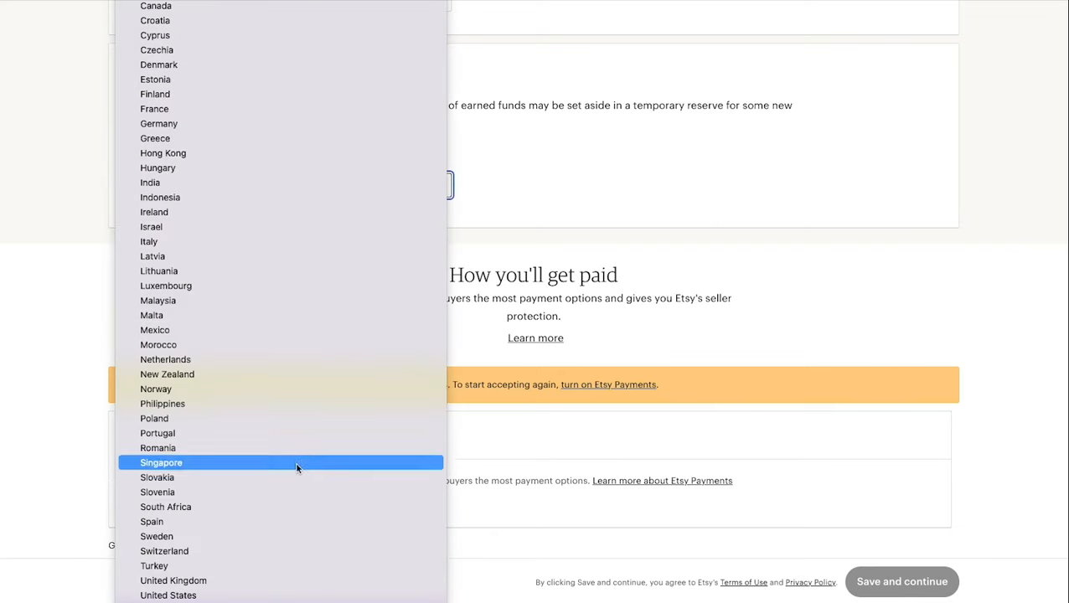
click(285, 592)
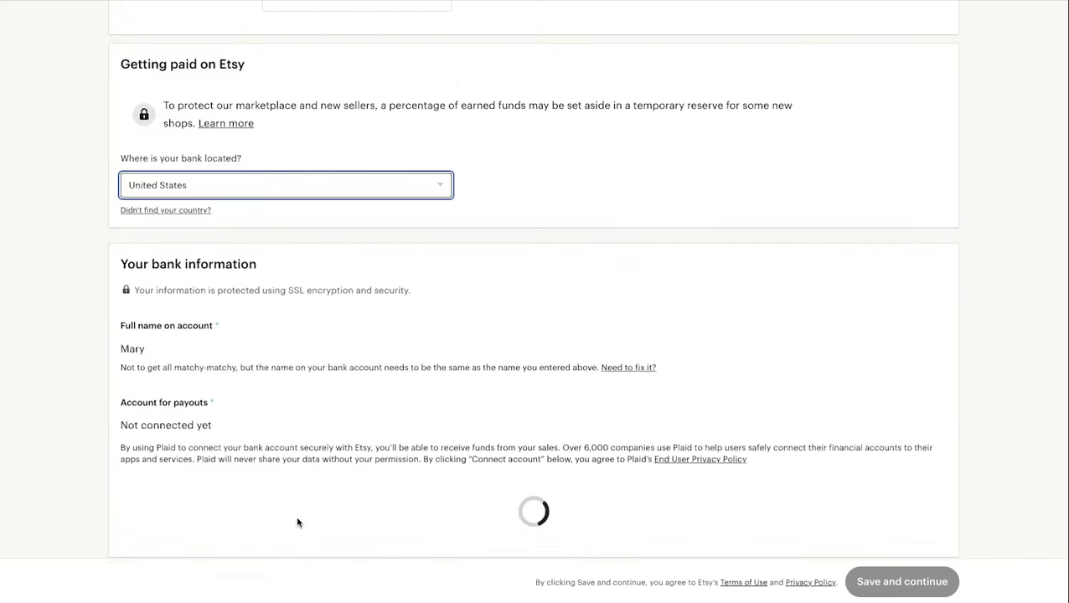
Step: Start connecting the payout bank account via Plaid and proceed past its introduction
scroll(297, 517, down, 1)
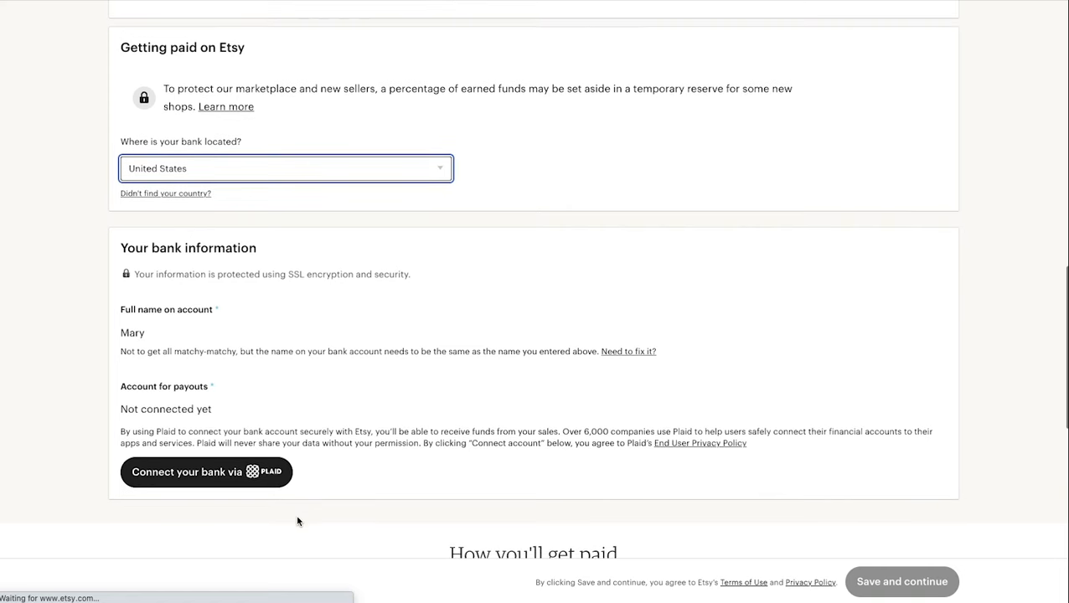
scroll(599, 449, down, 1)
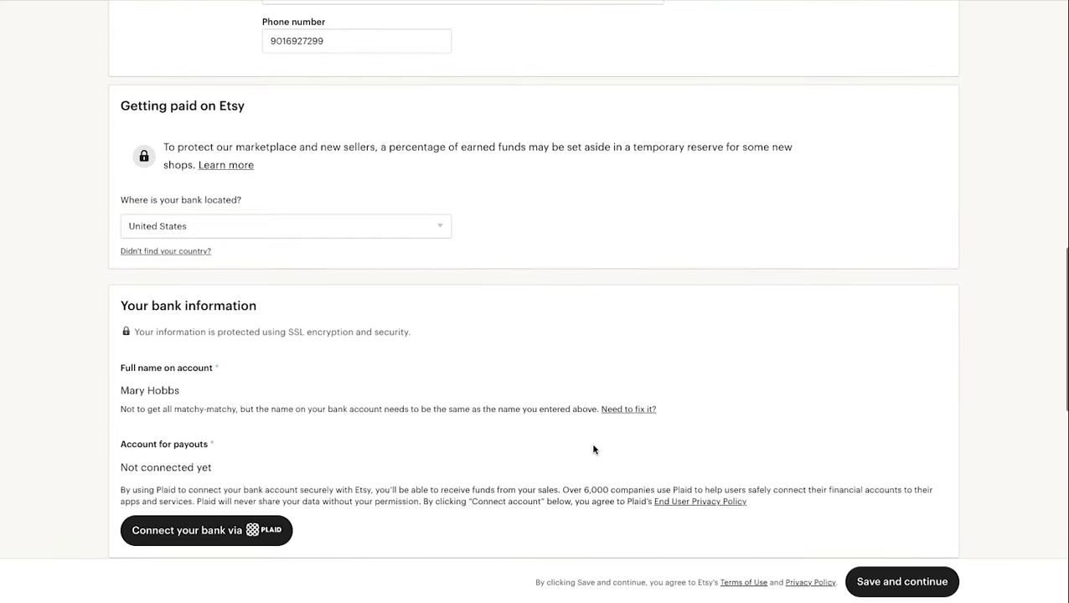
click(270, 528)
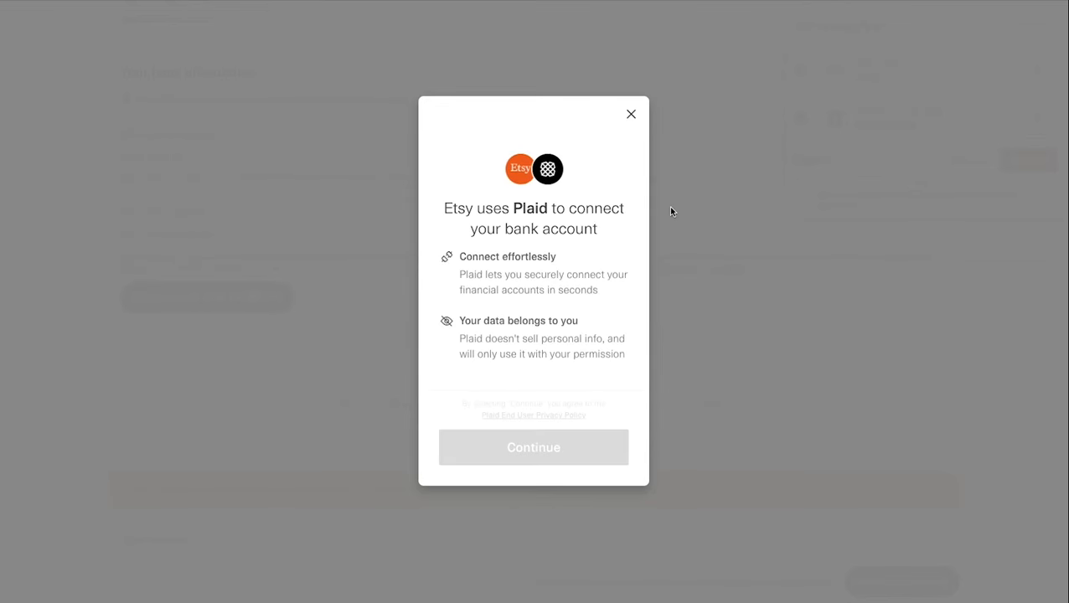
click(546, 448)
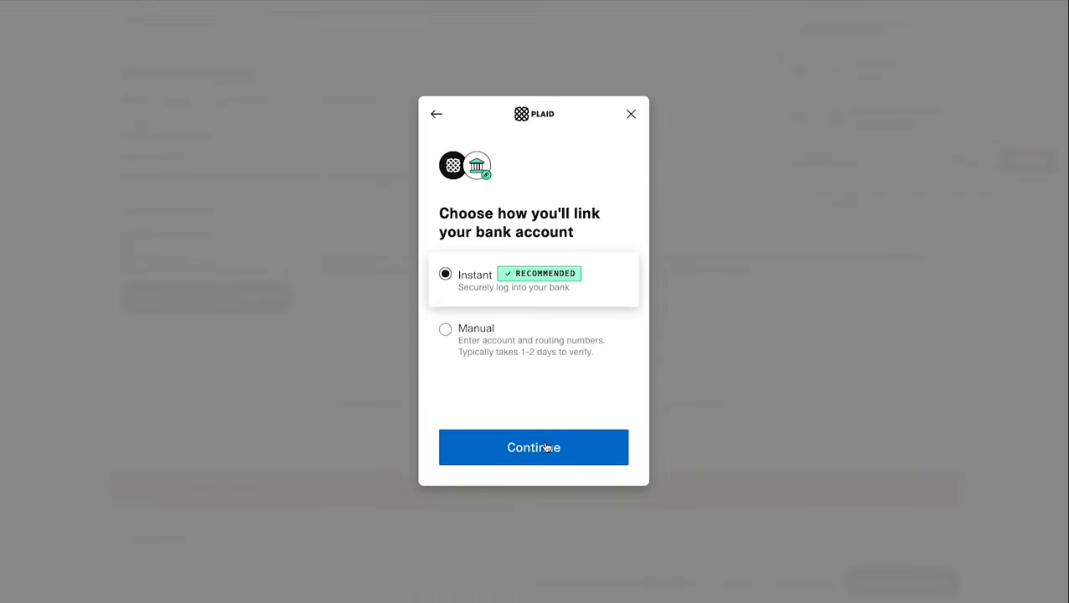
Step: Try the Manual linking method as far as the routing number entry and return to the choice of linking methods
click(558, 358)
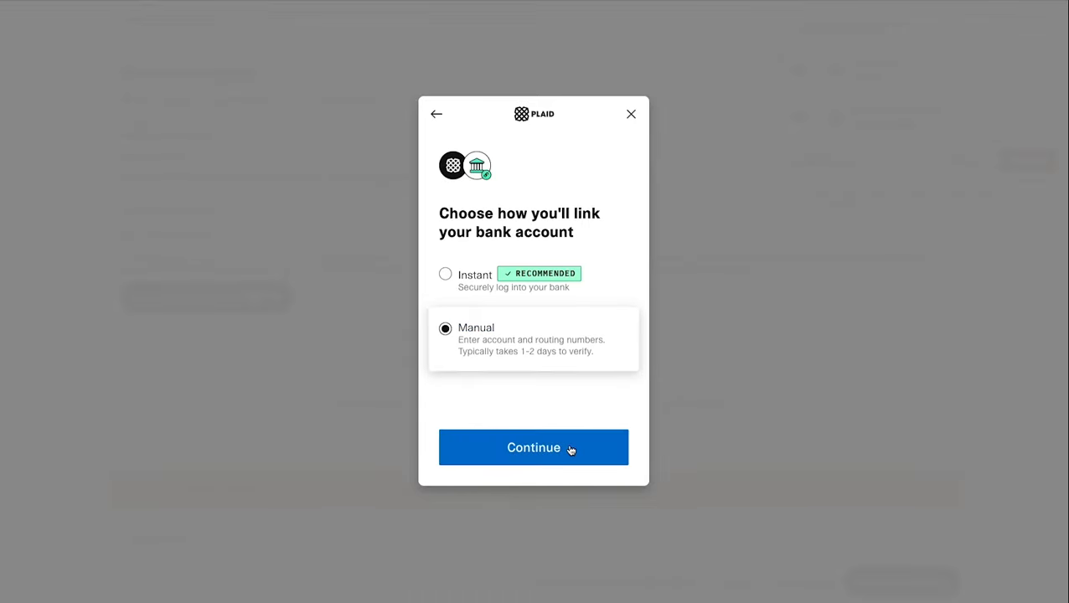
click(544, 289)
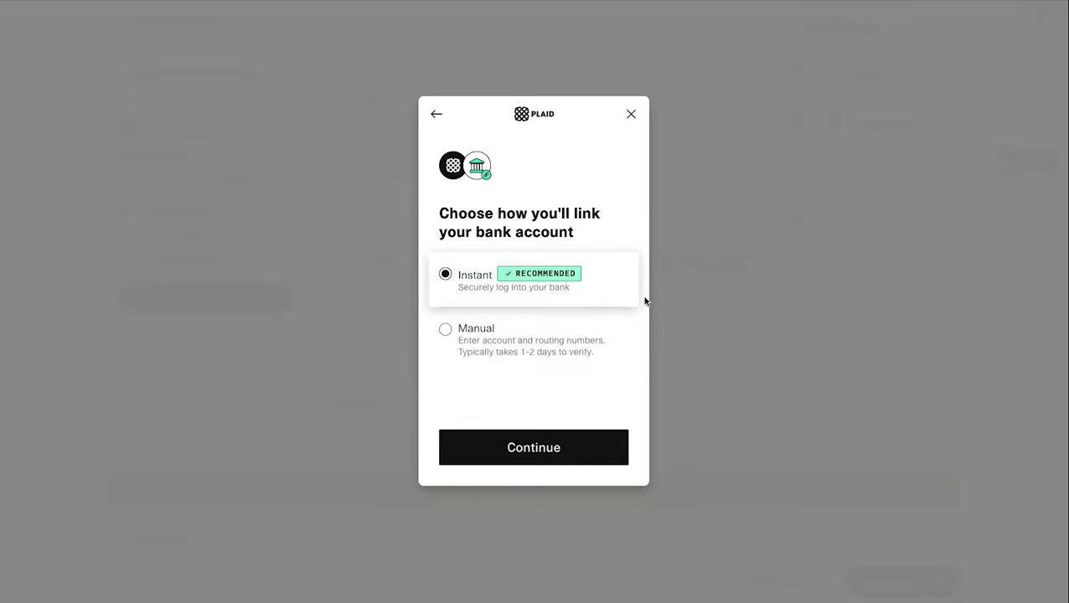
click(513, 339)
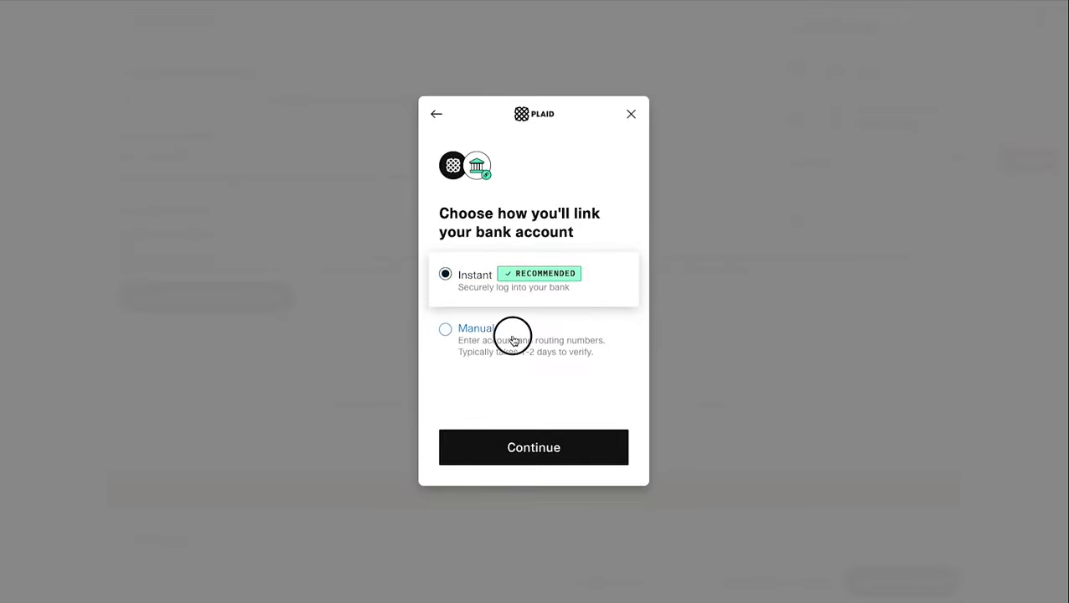
click(540, 457)
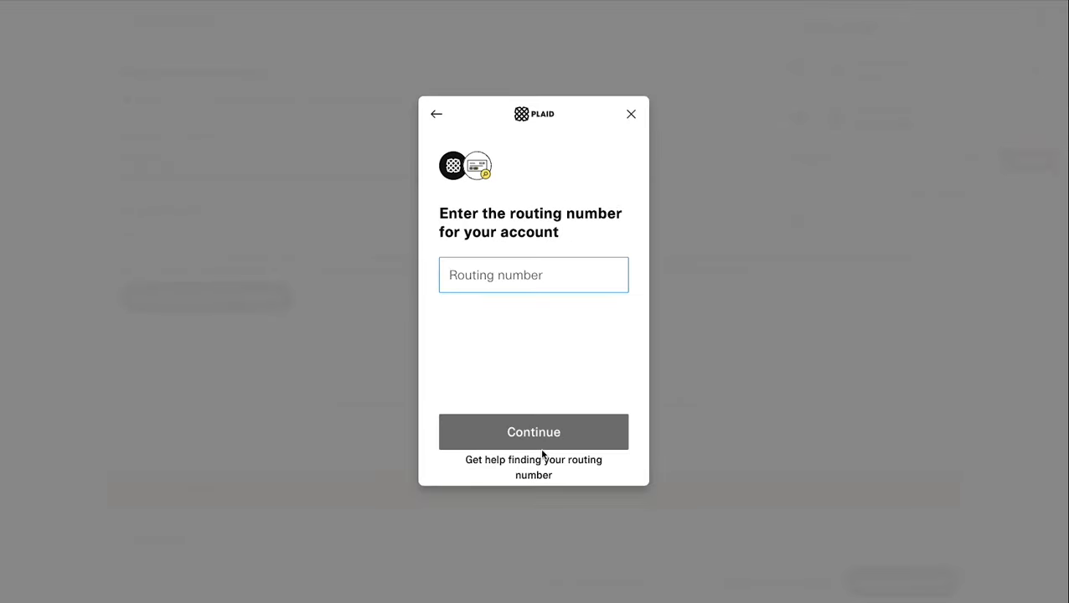
click(435, 115)
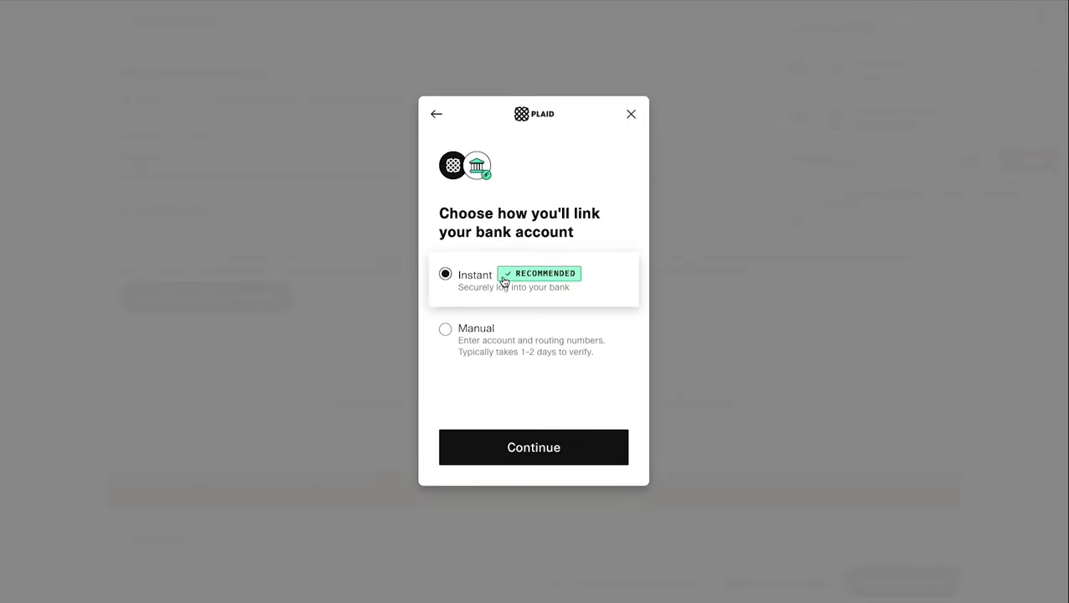
Step: Continue to the bank selection with the Instant linking method
click(549, 446)
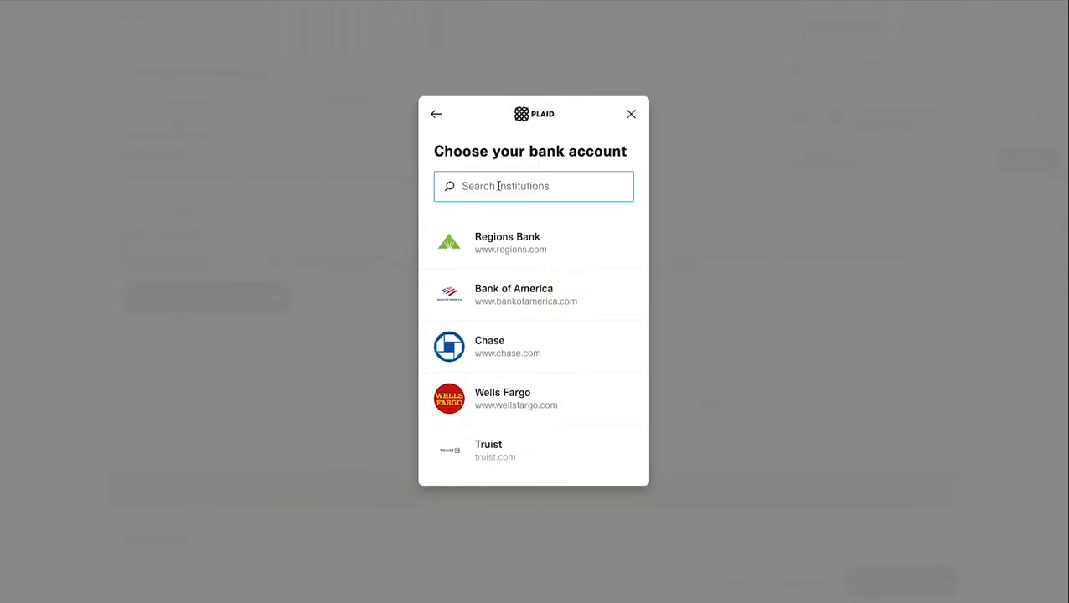
Step: Find Capital One among the institutions and authenticate with it to connect the payout bank account
text(capt)
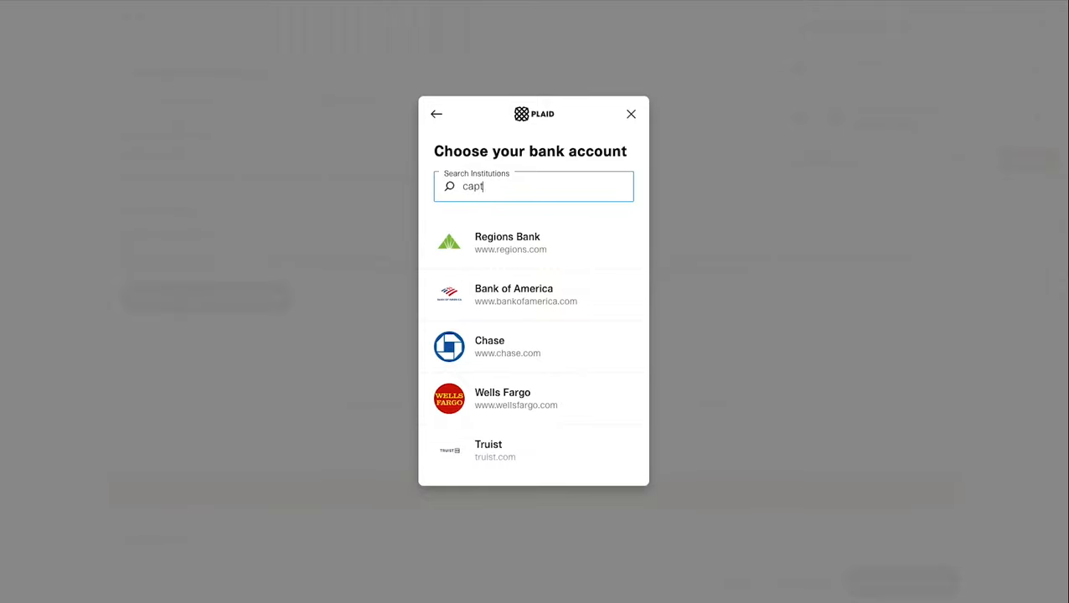
text(i)
click(517, 243)
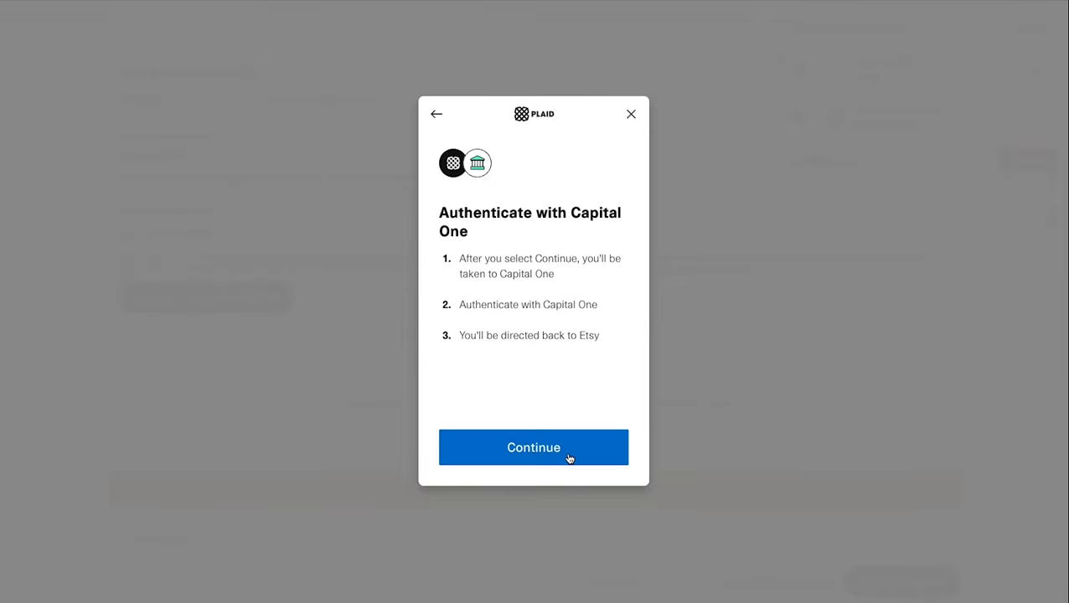
click(568, 457)
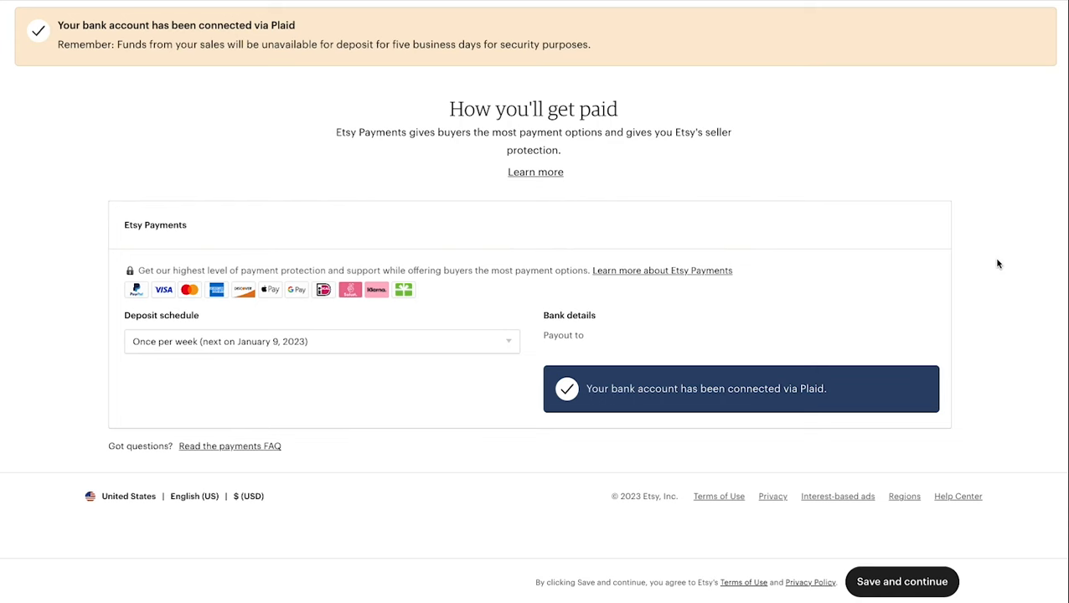
Step: Check the deposit frequency options, keep the once-per-week schedule, and save the payment setup
click(475, 341)
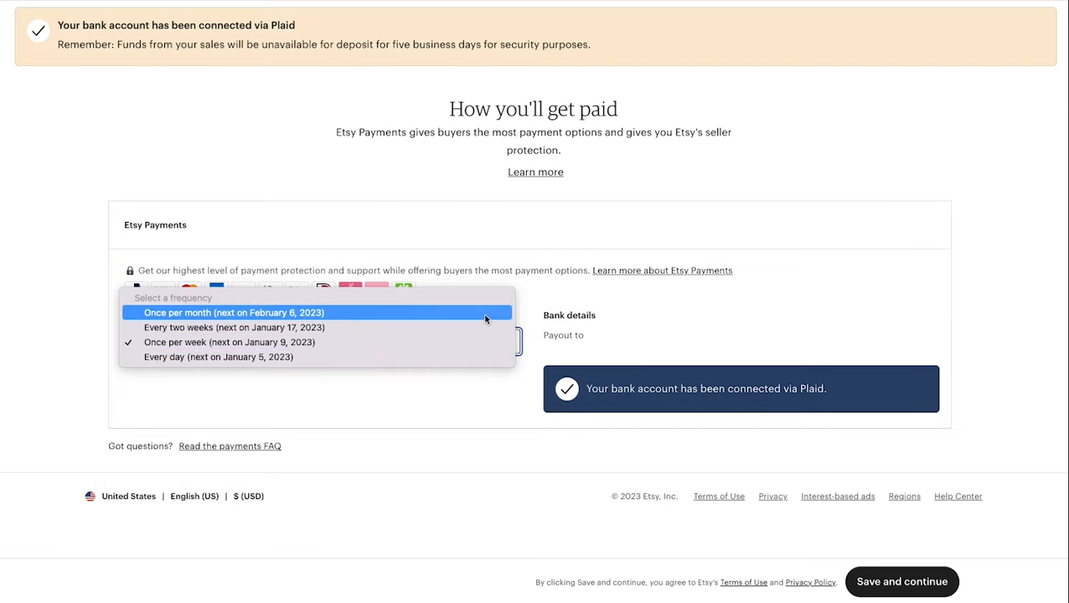
click(915, 272)
scroll(1025, 406, down, 3)
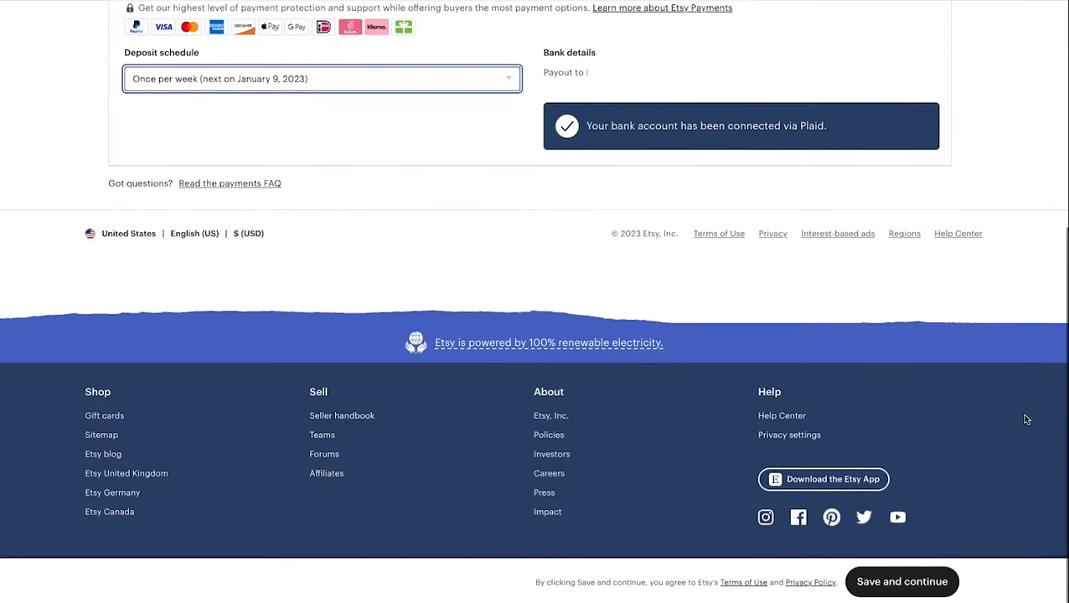
click(928, 588)
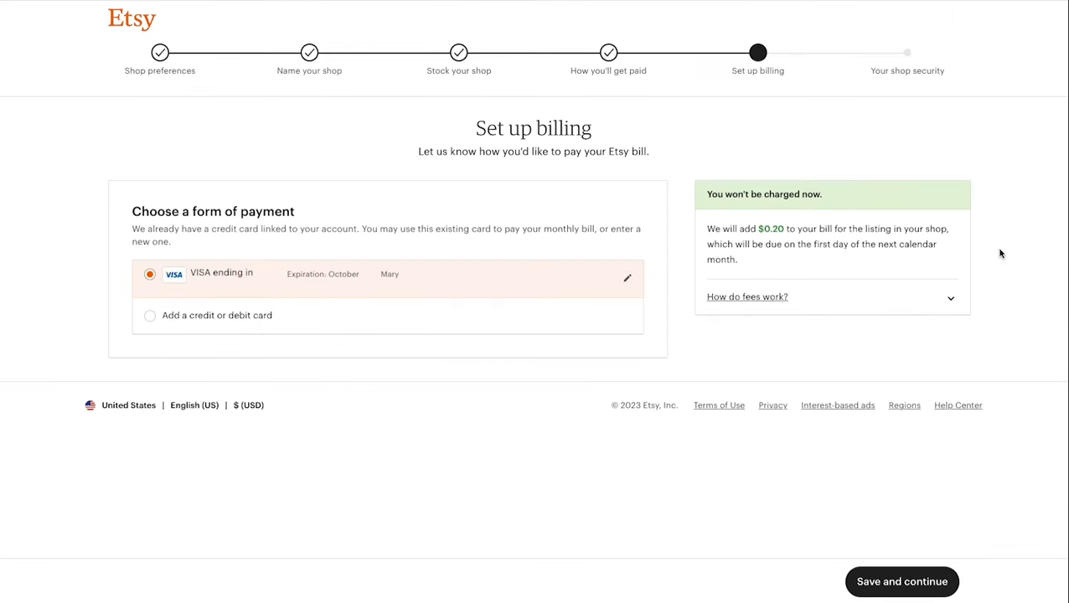
Step: Examine the billing instructions and the explanation of the listing, transaction and payment processing fees
double_click(609, 156)
triple_click(608, 158)
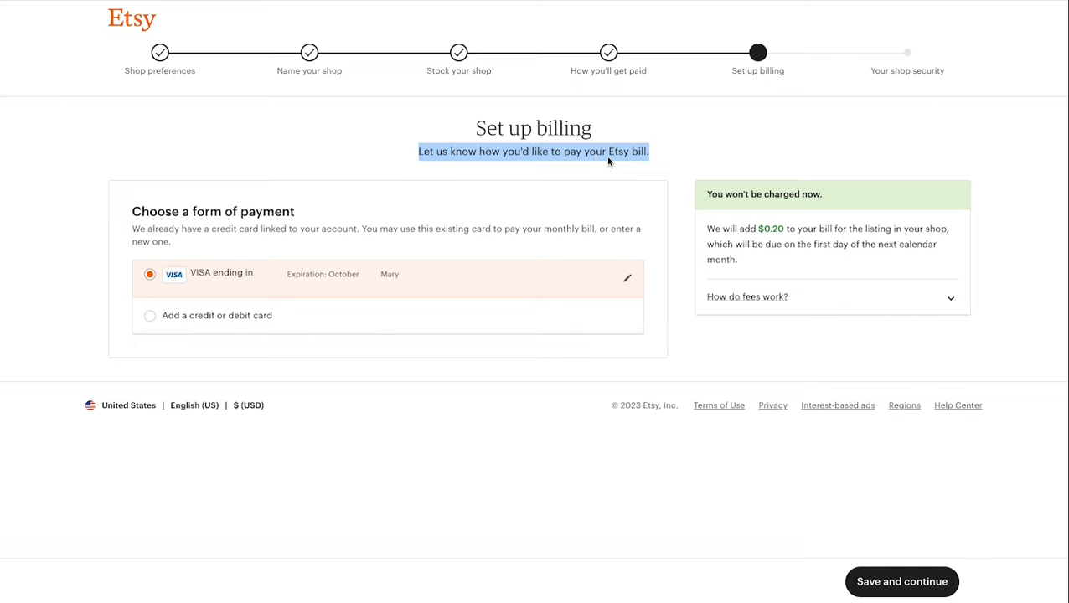
click(653, 172)
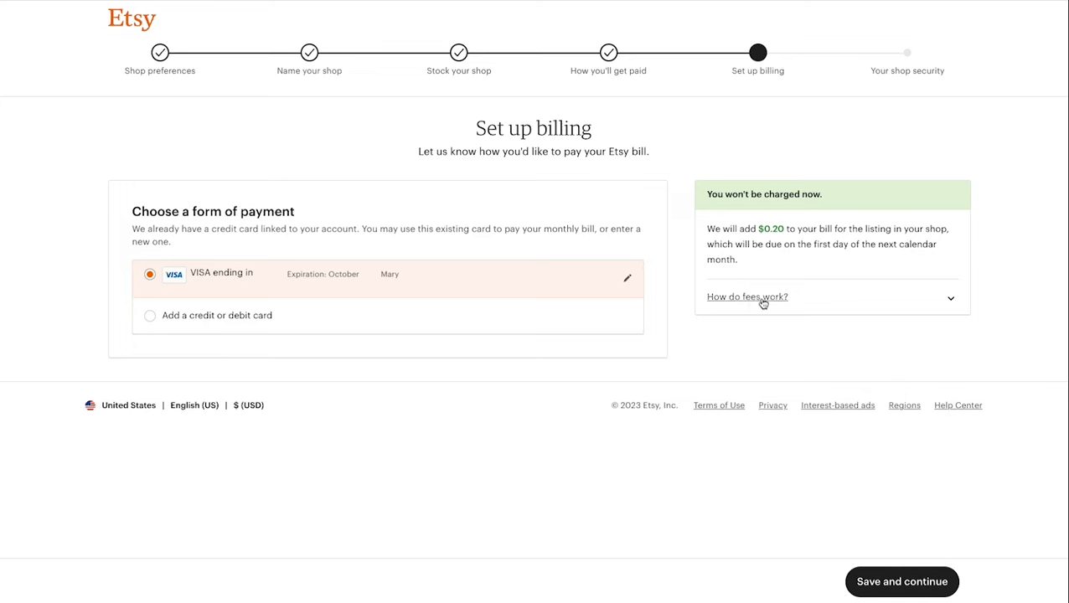
click(949, 302)
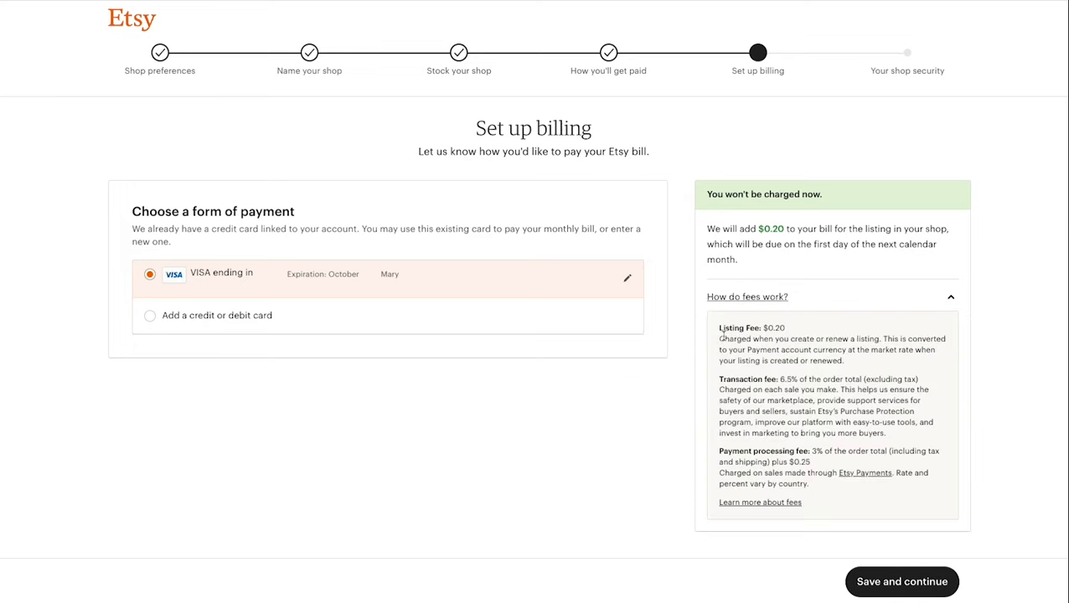
drag(721, 327, 766, 326)
triple_click(767, 326)
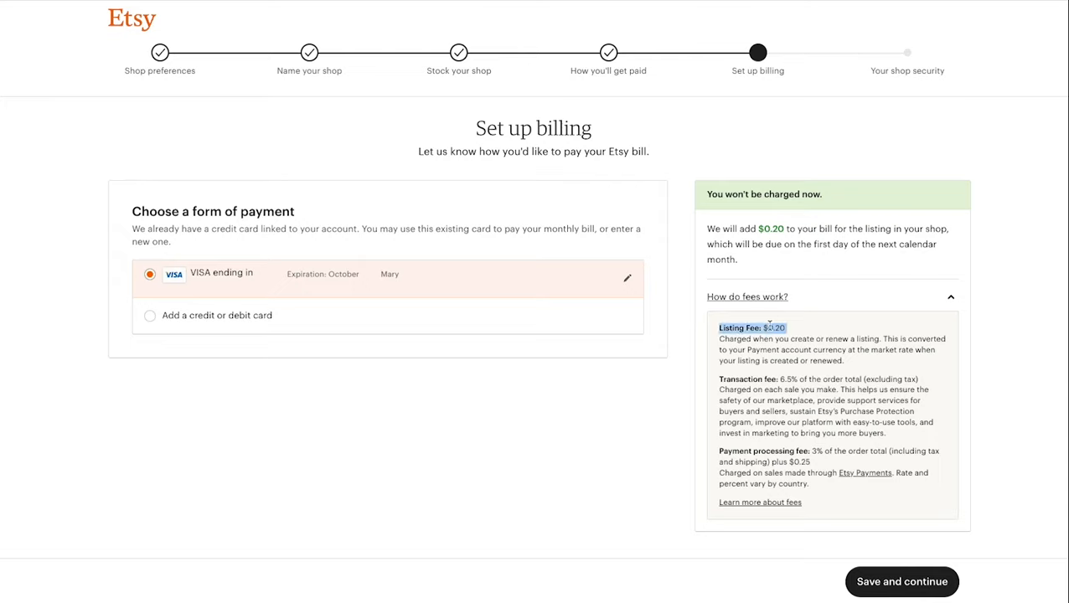
triple_click(737, 379)
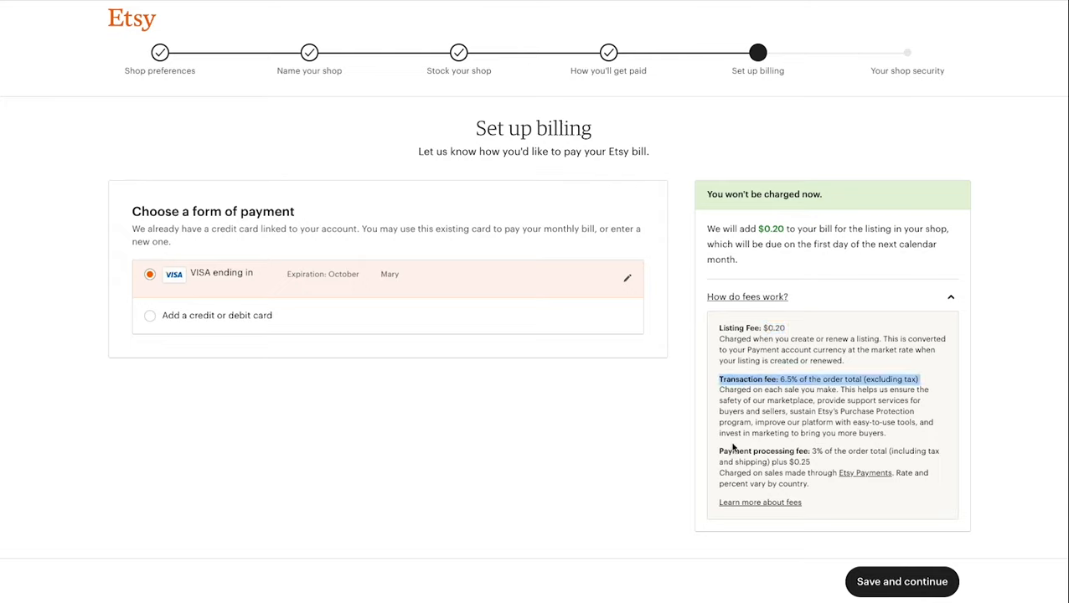
drag(721, 453, 807, 463)
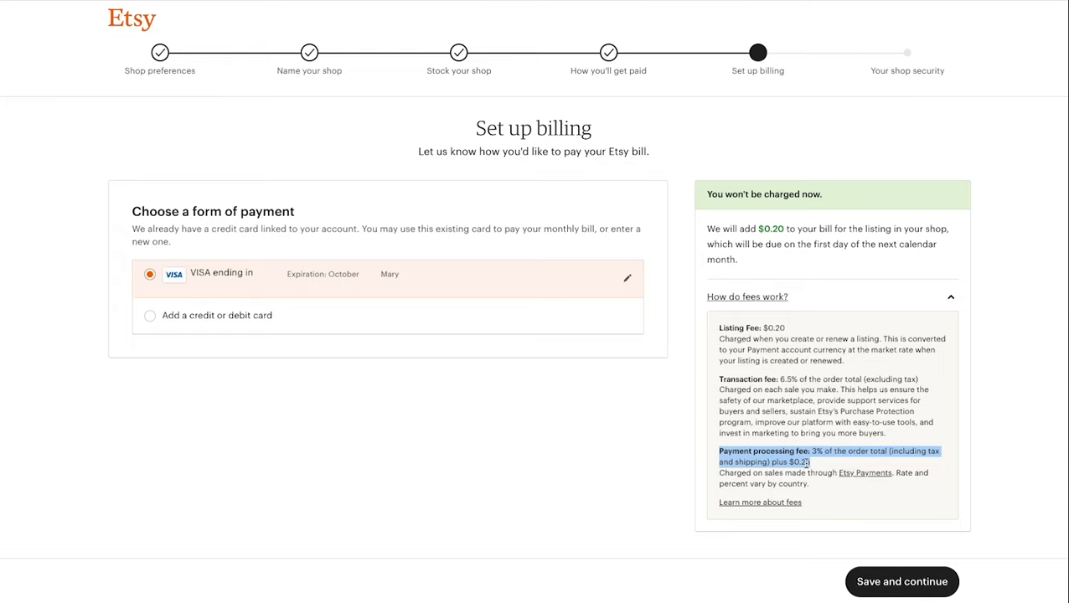
click(757, 450)
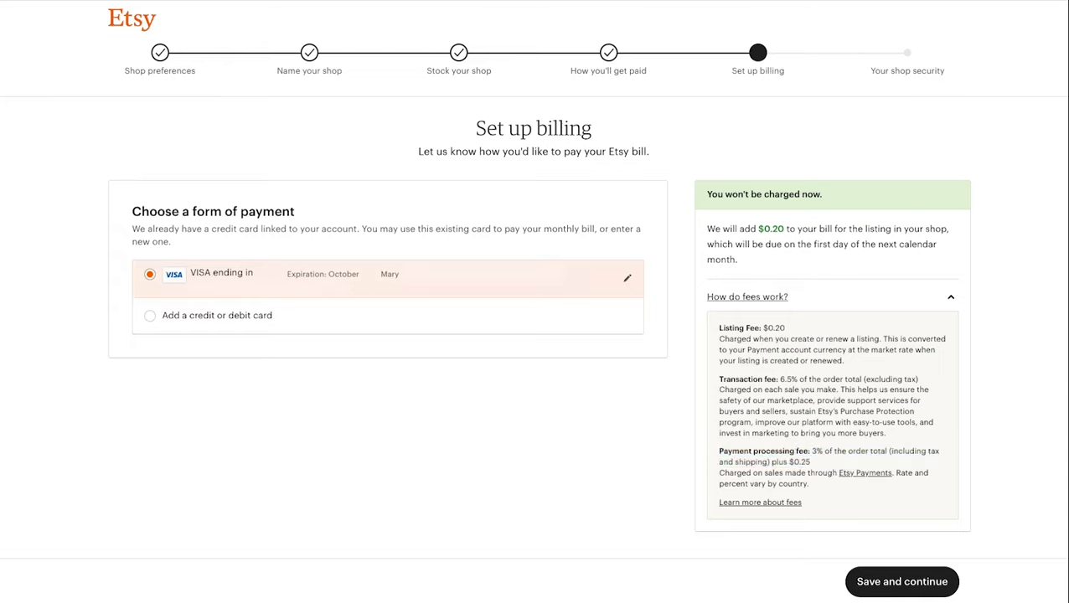
Step: Look at the form for adding a new card, reselect the existing Visa card, and save the billing setup
click(536, 316)
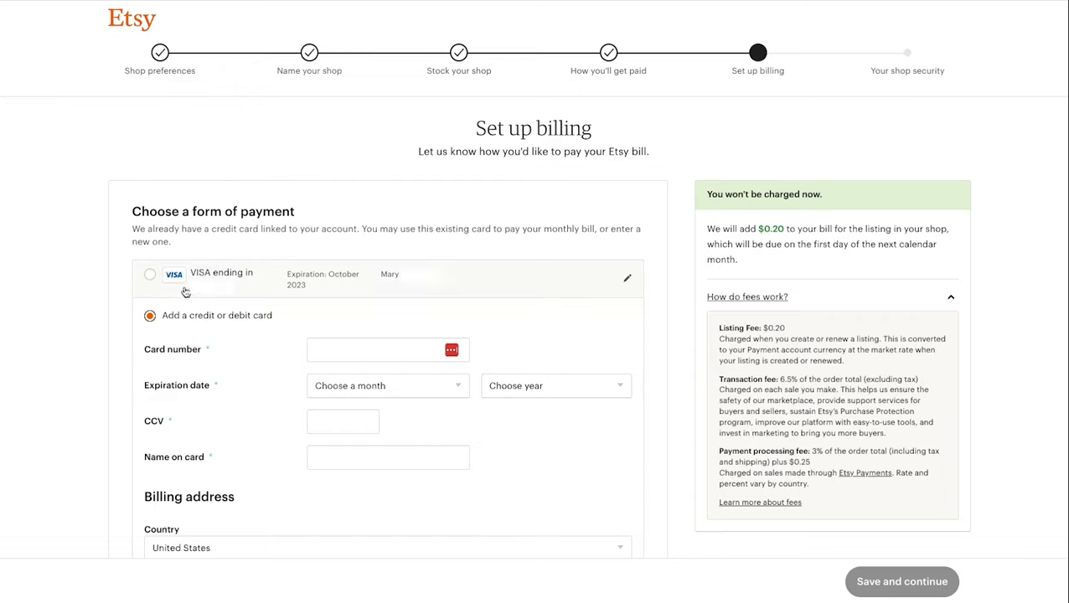
click(155, 278)
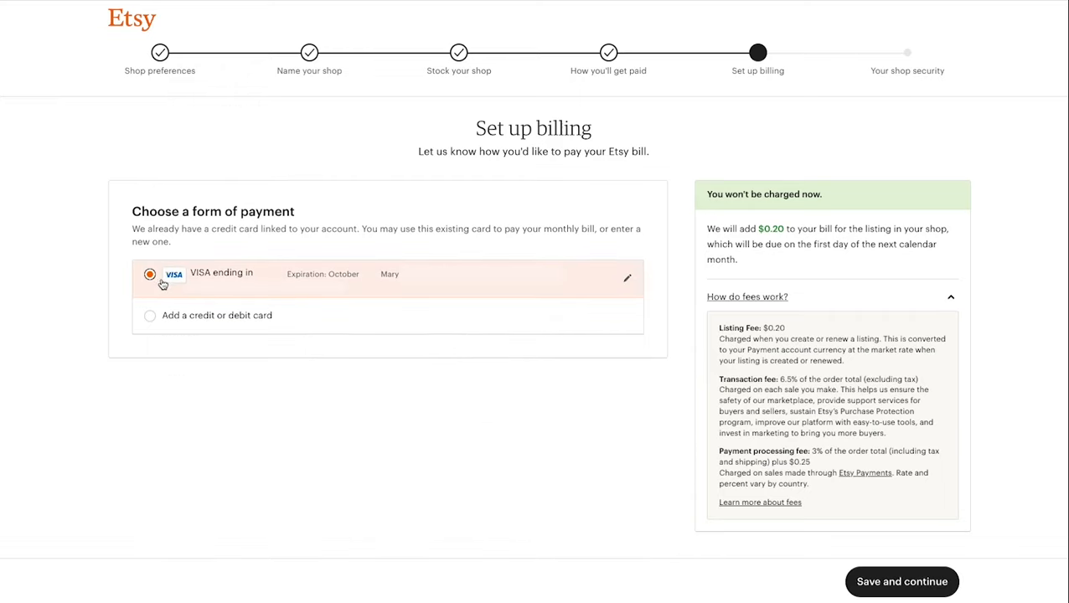
click(902, 593)
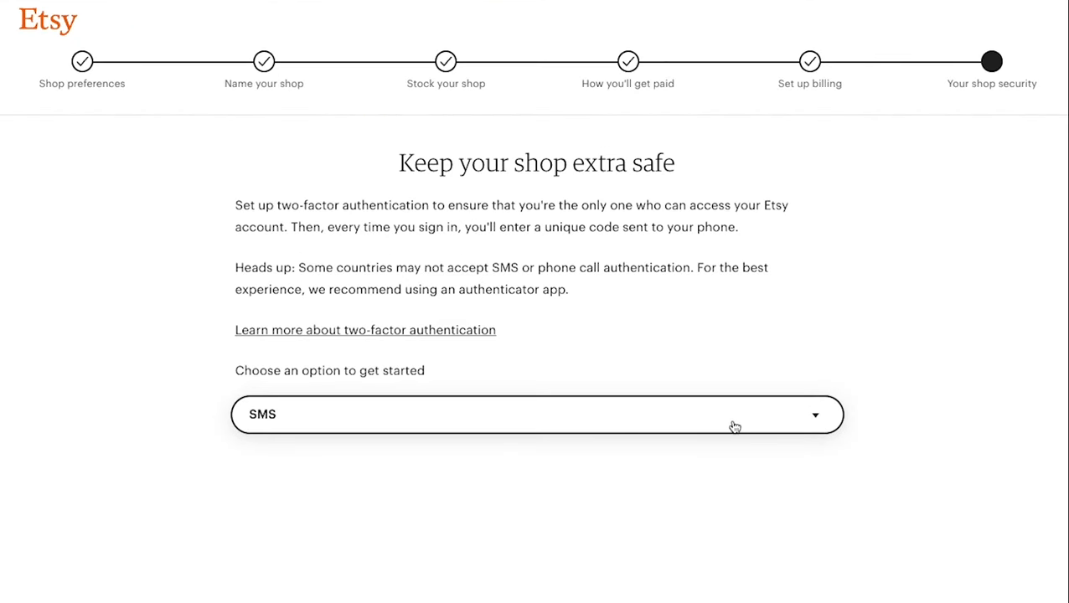
Step: Choose SMS as the two-factor authentication method and continue to its setup
click(622, 416)
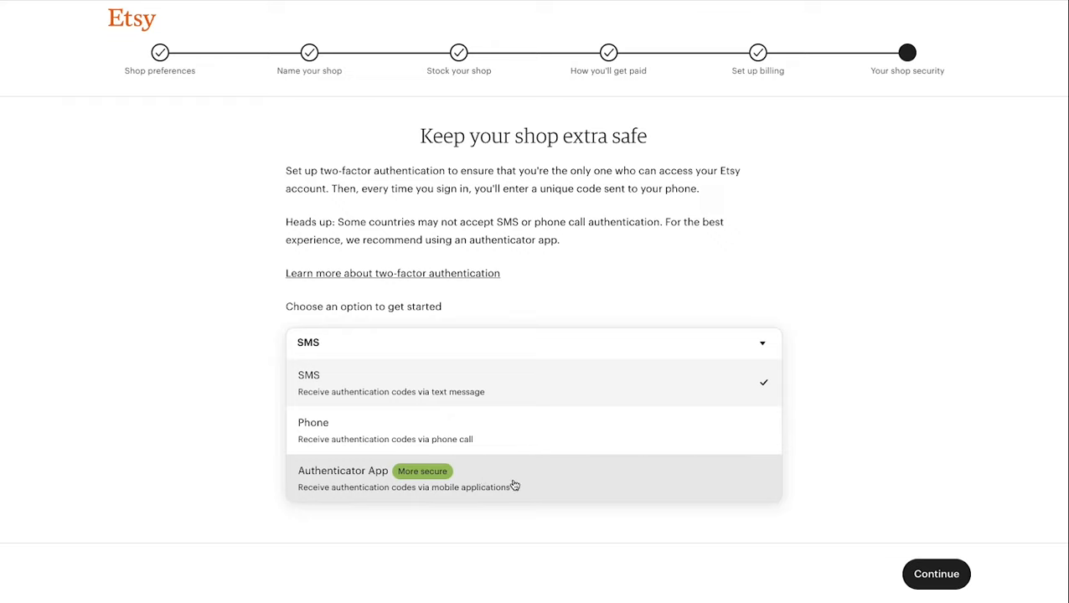
click(499, 391)
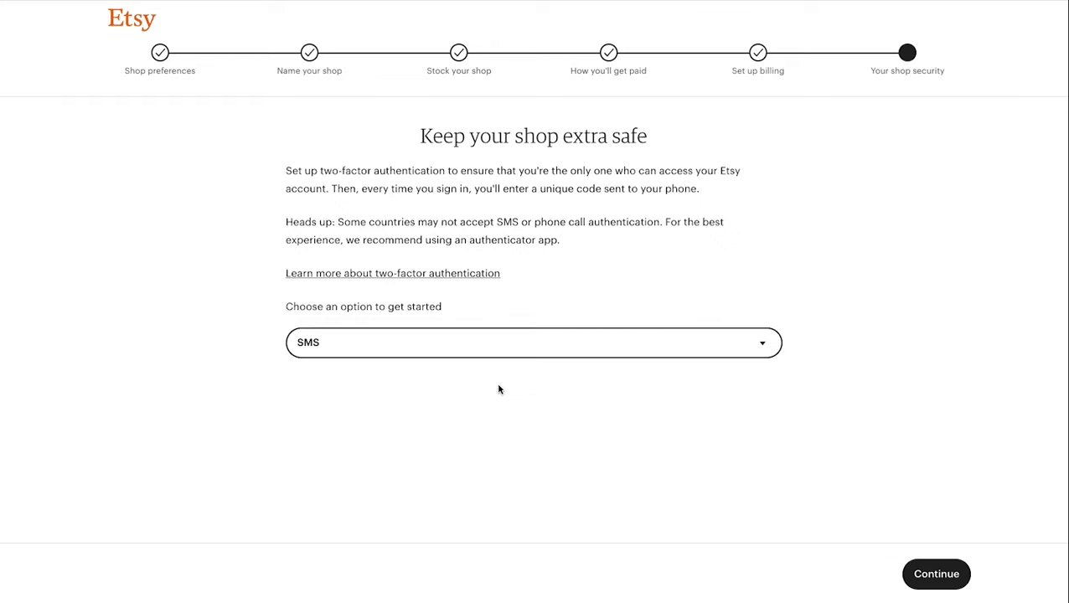
click(925, 573)
Step: Verify the phone by requesting and entering the SMS verification code, and open the shop once two-factor authentication is set up
click(737, 274)
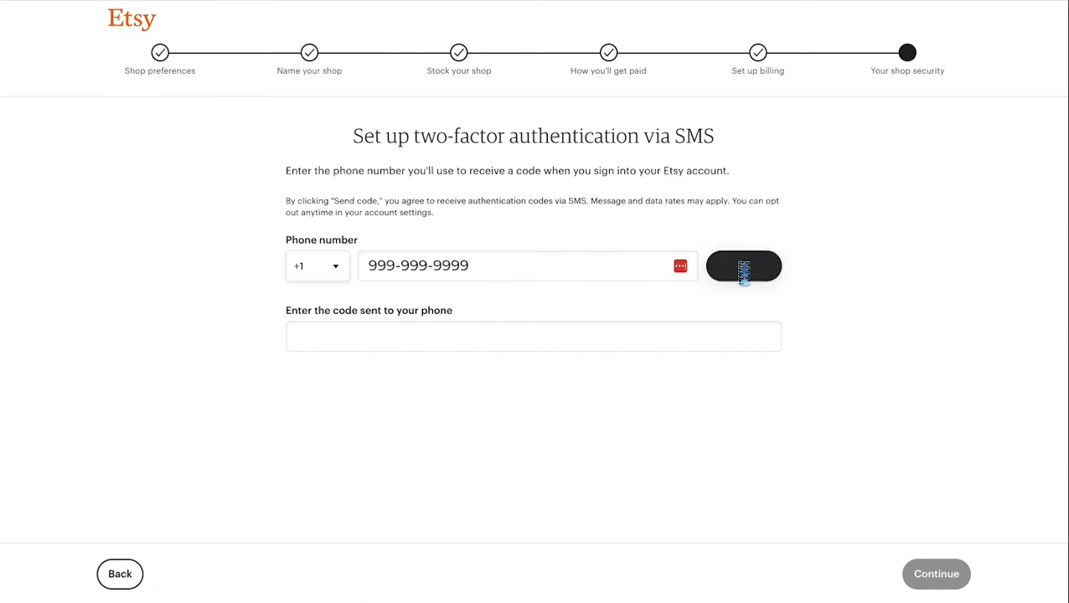
click(491, 357)
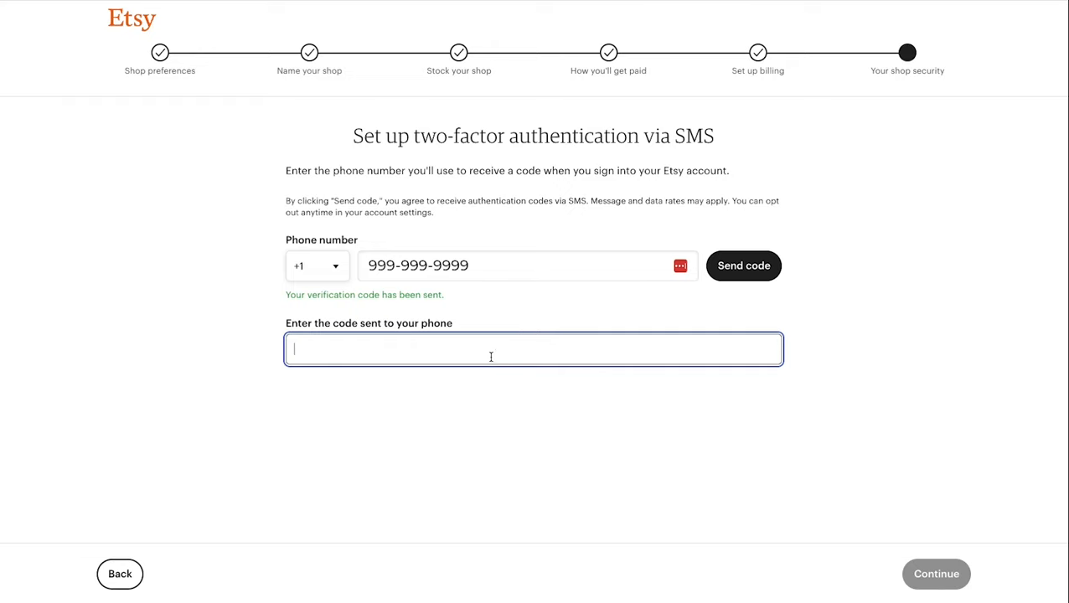
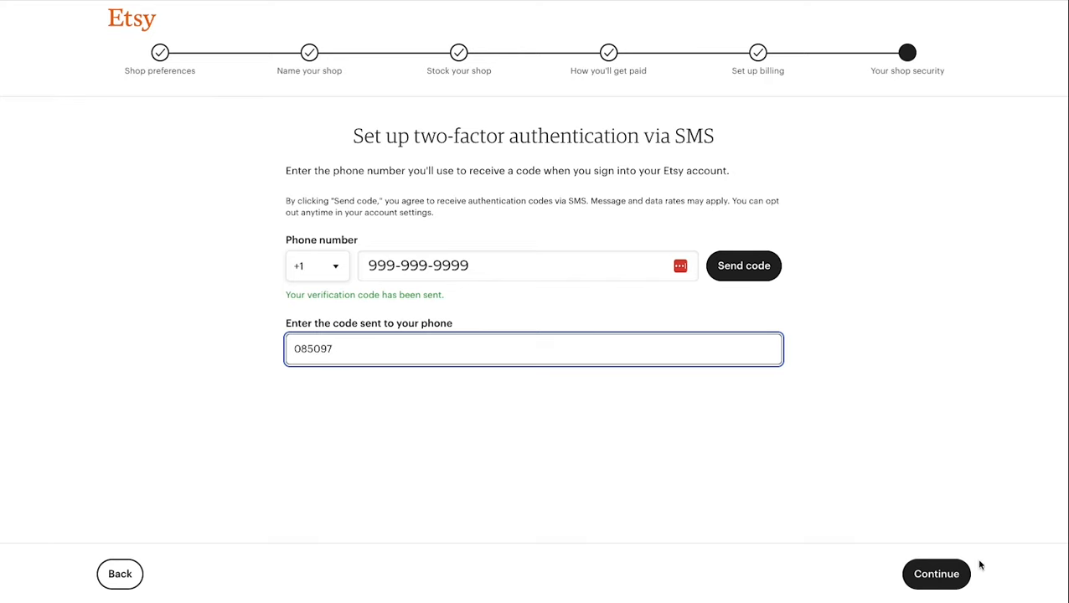
click(947, 574)
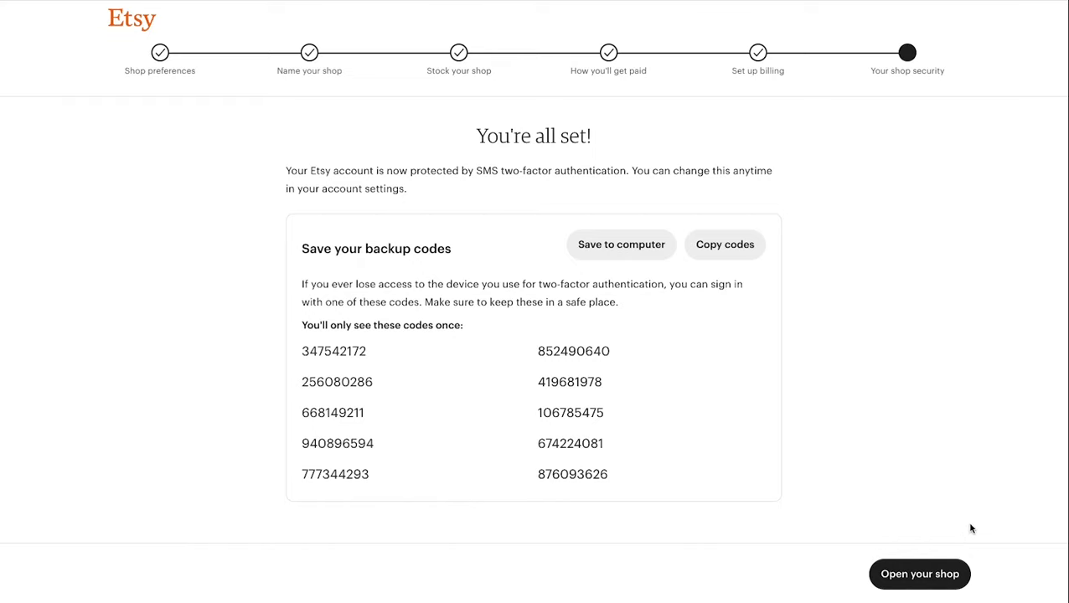
click(956, 573)
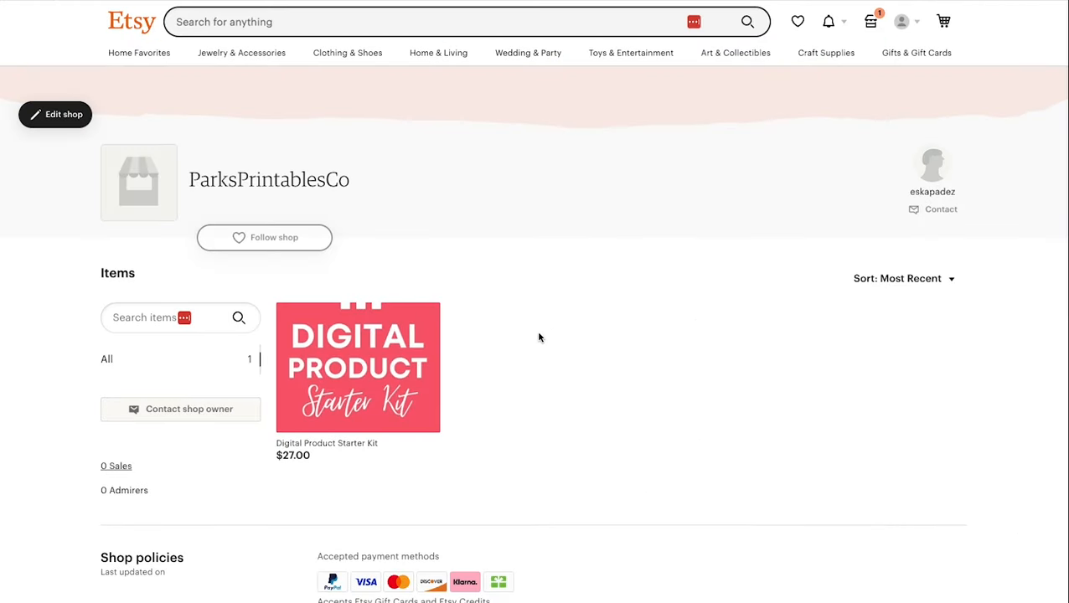
Step: Start editing the shop page and save the shop title "Printables to help you organize your life. :)"
click(49, 113)
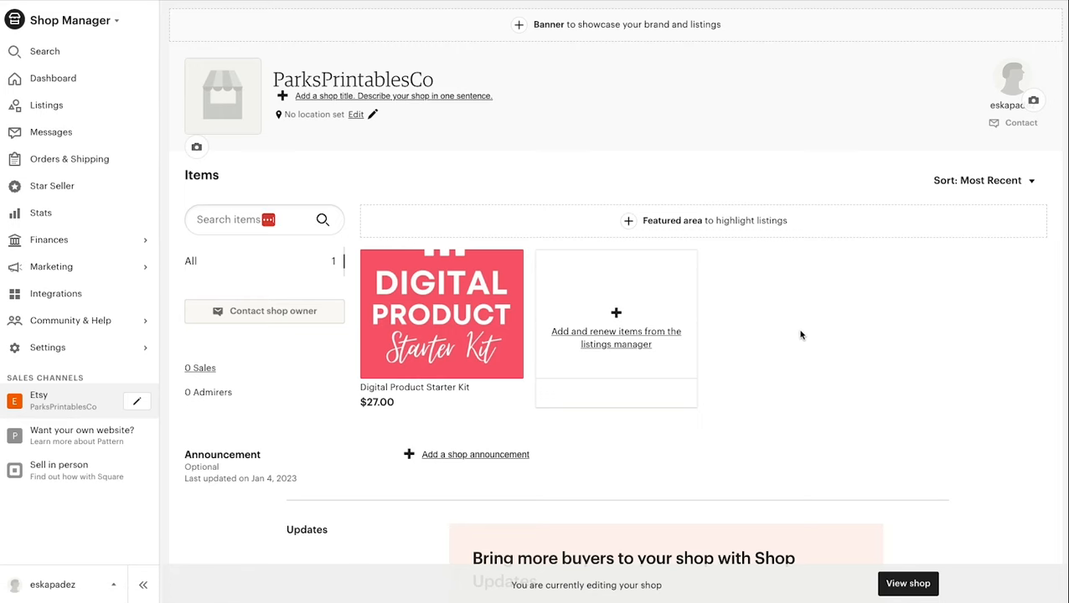
click(319, 96)
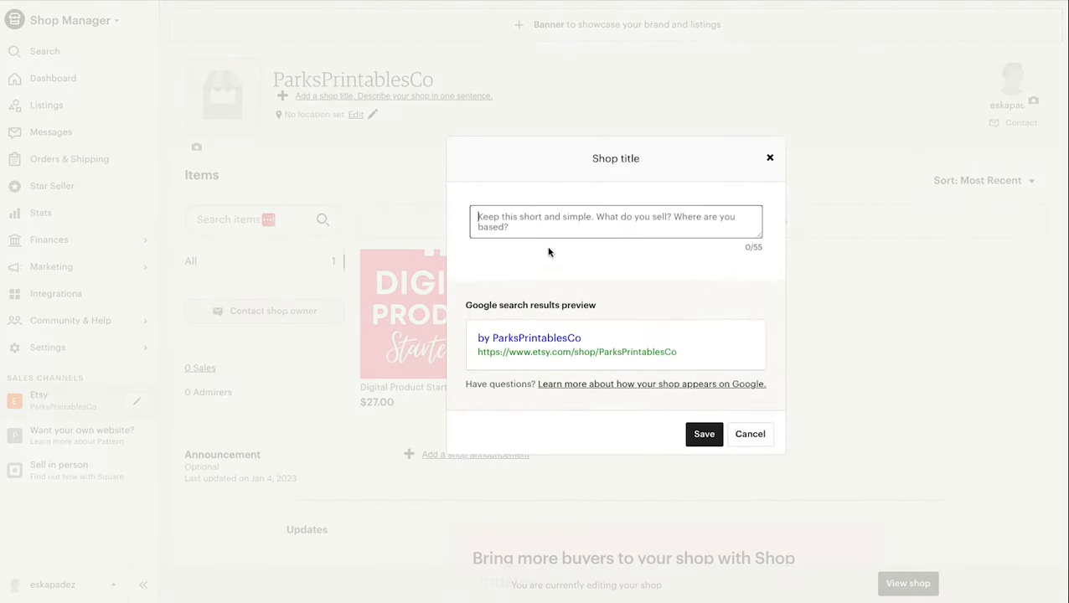
click(543, 225)
text(Pr)
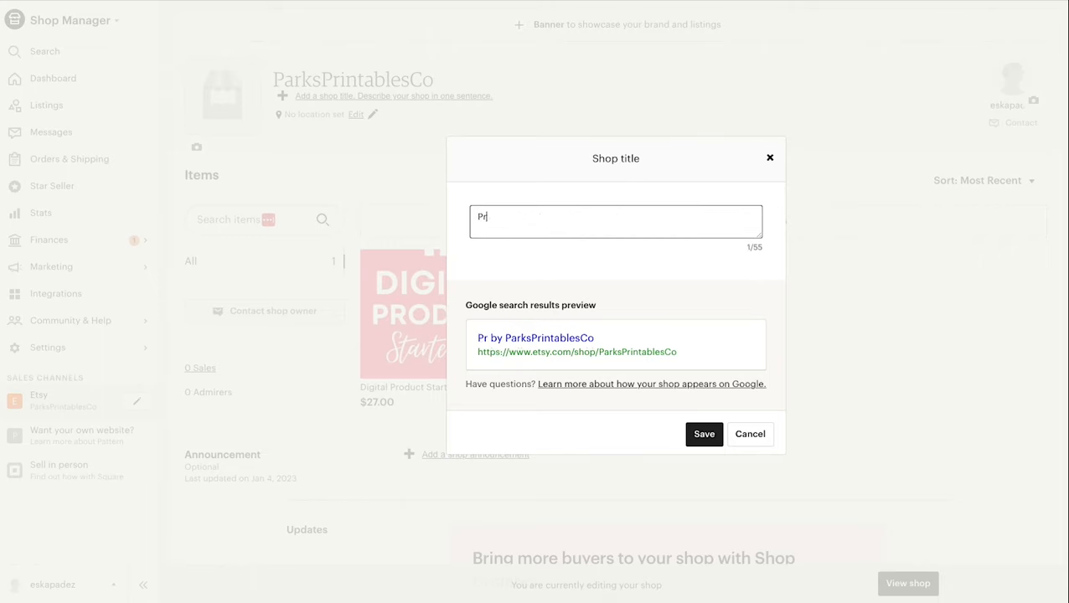
text(intables to help you )
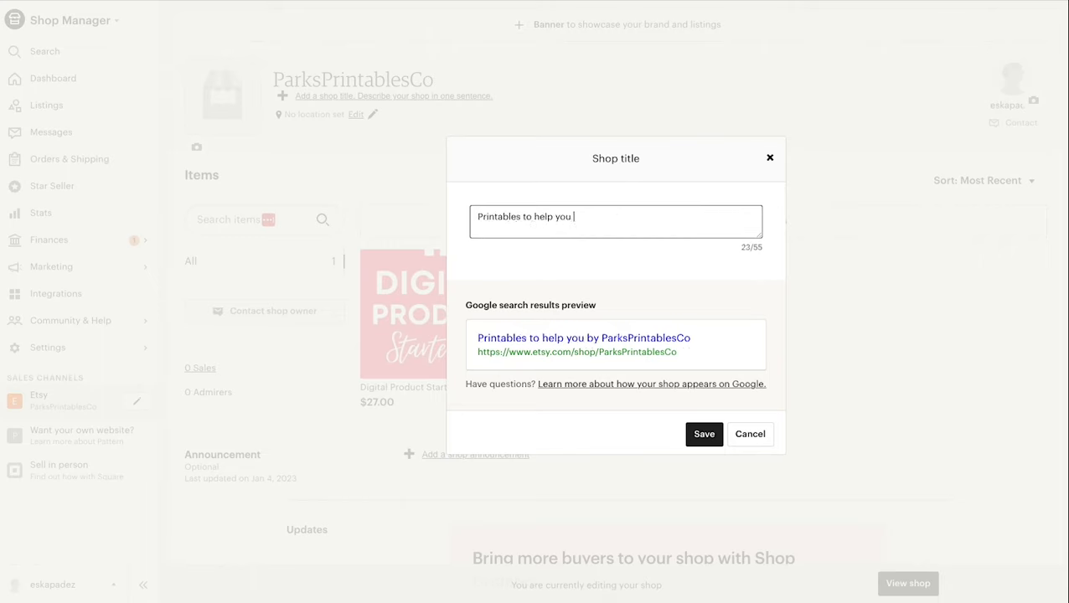
text(organize your life. )
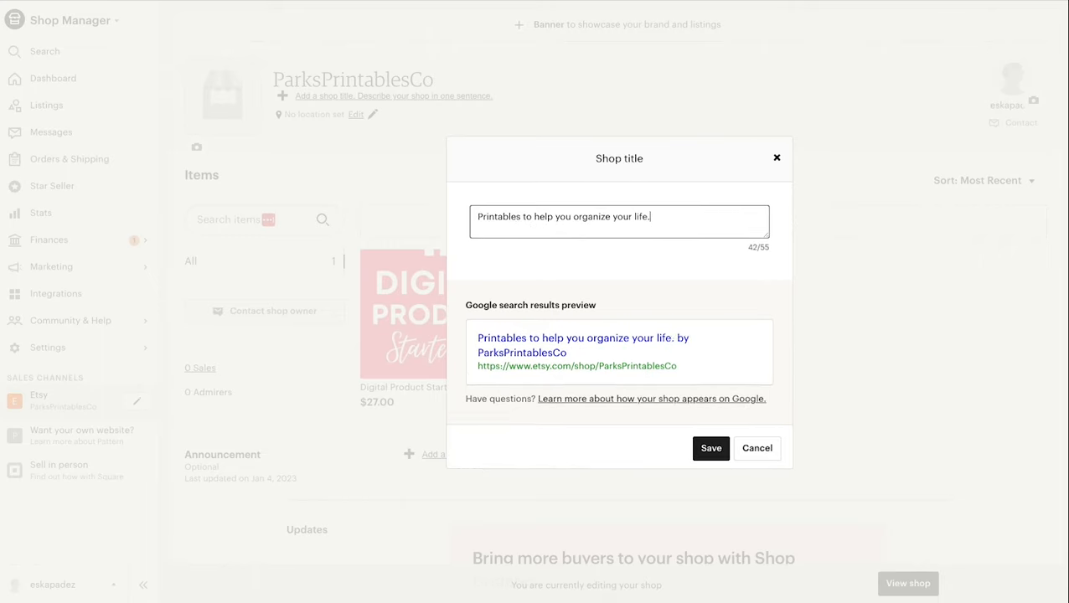
text(:))
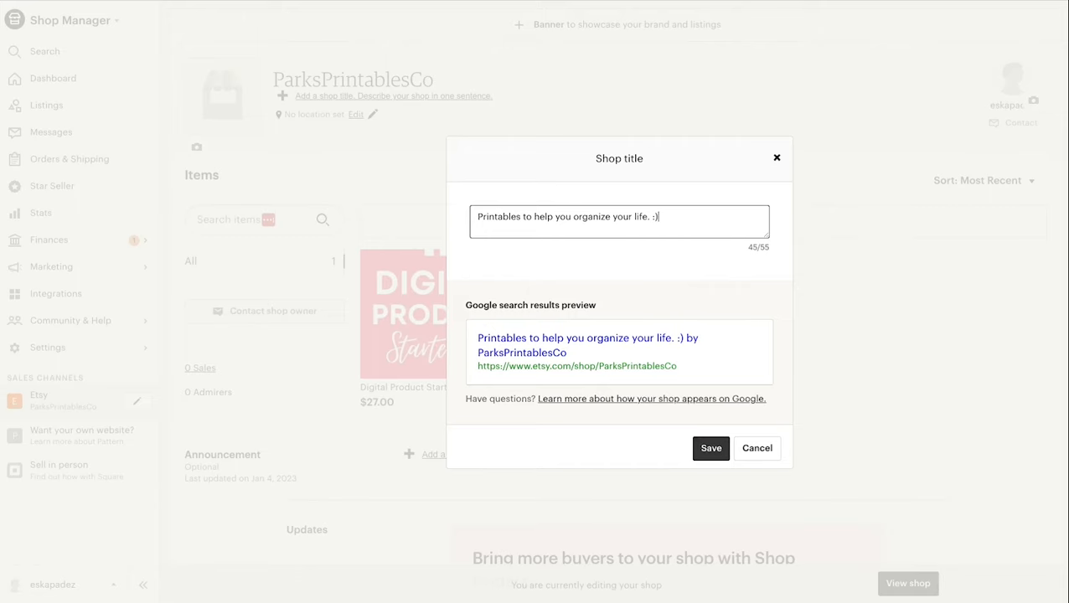
click(708, 448)
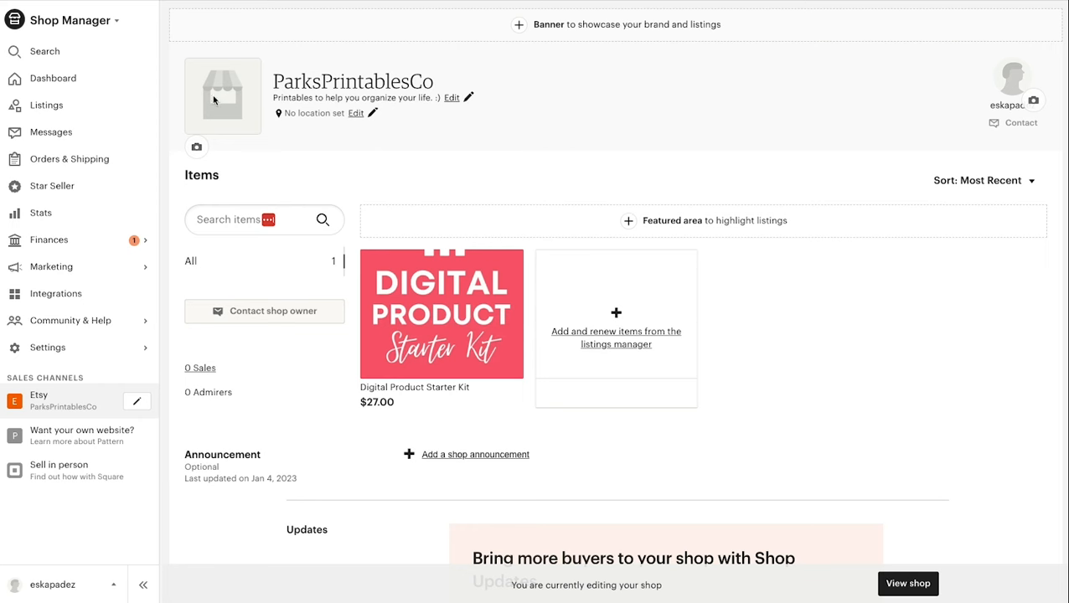
Step: Upload the pink Digital Product Starter Kit image as the shop icon and accept its preview
click(194, 145)
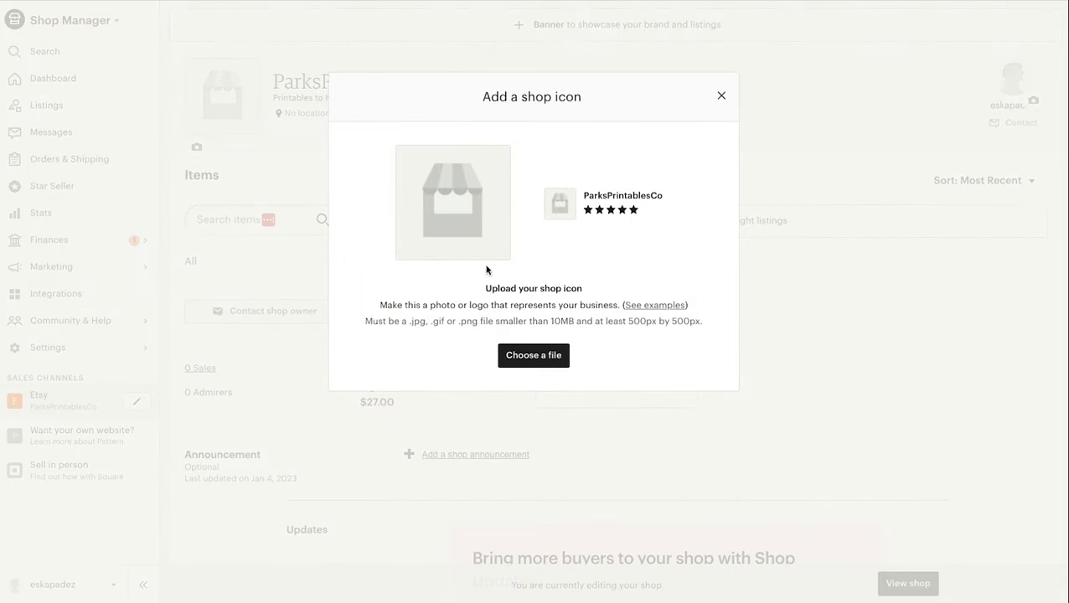
click(548, 352)
double_click(497, 202)
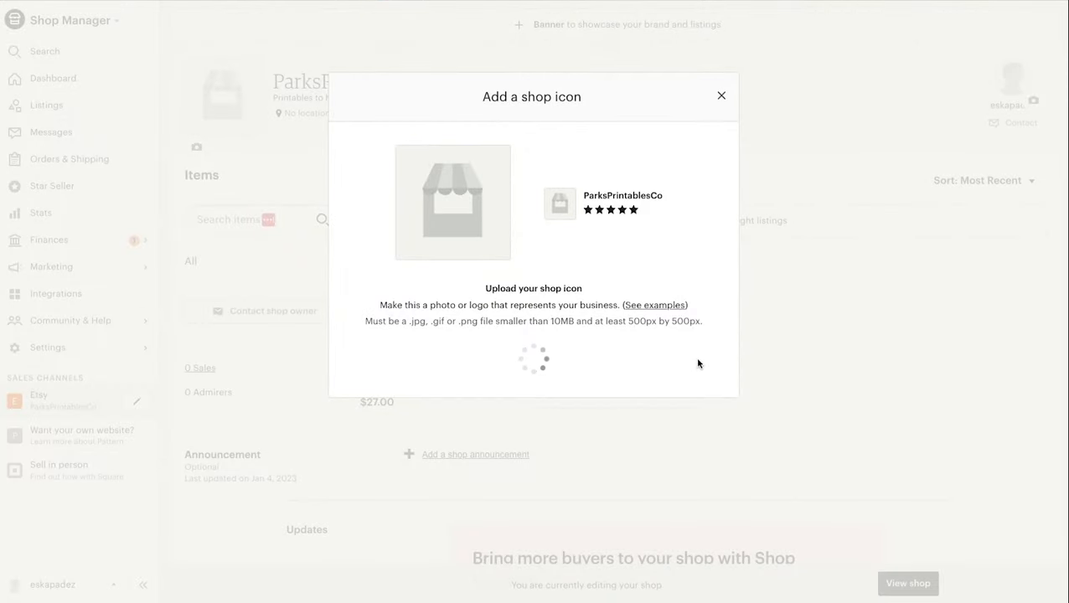
click(562, 325)
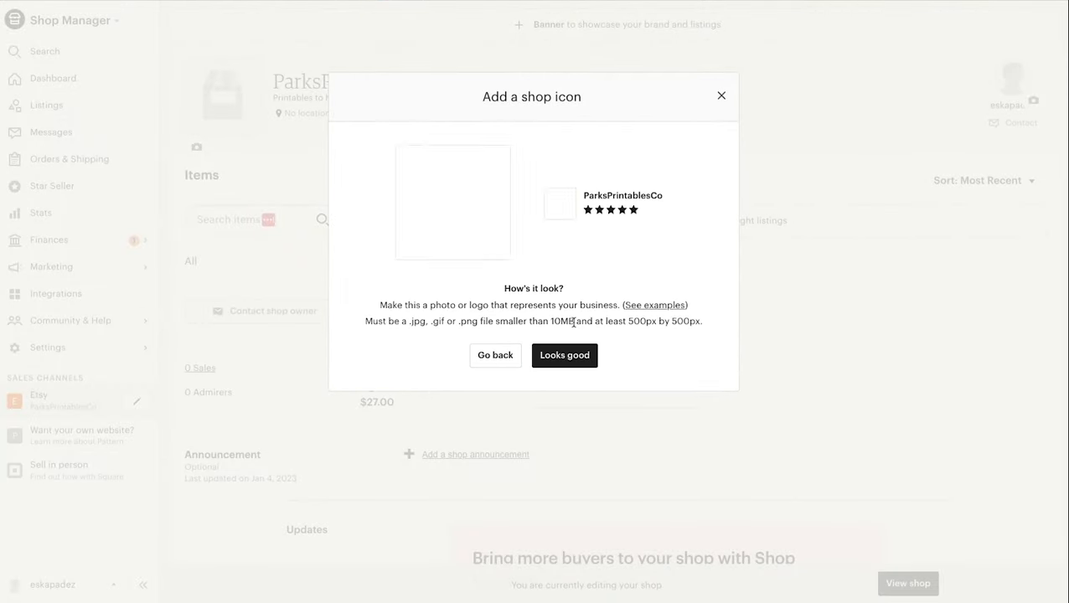
click(564, 355)
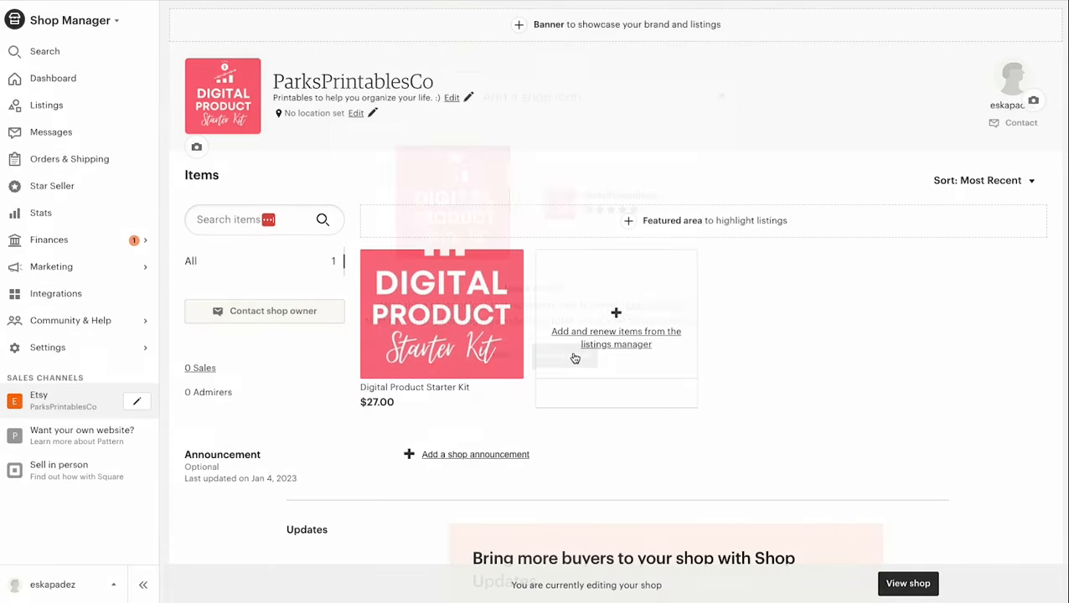
Step: Open the shop owner's public profile for editing, enter the first and last name, and save the changes
click(1011, 84)
click(209, 131)
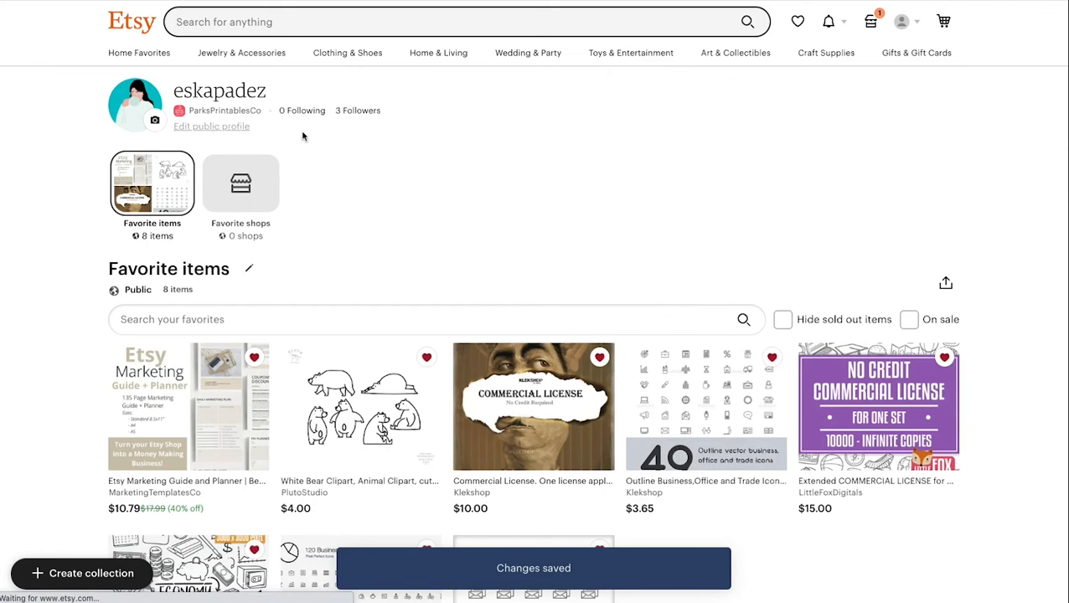
click(388, 299)
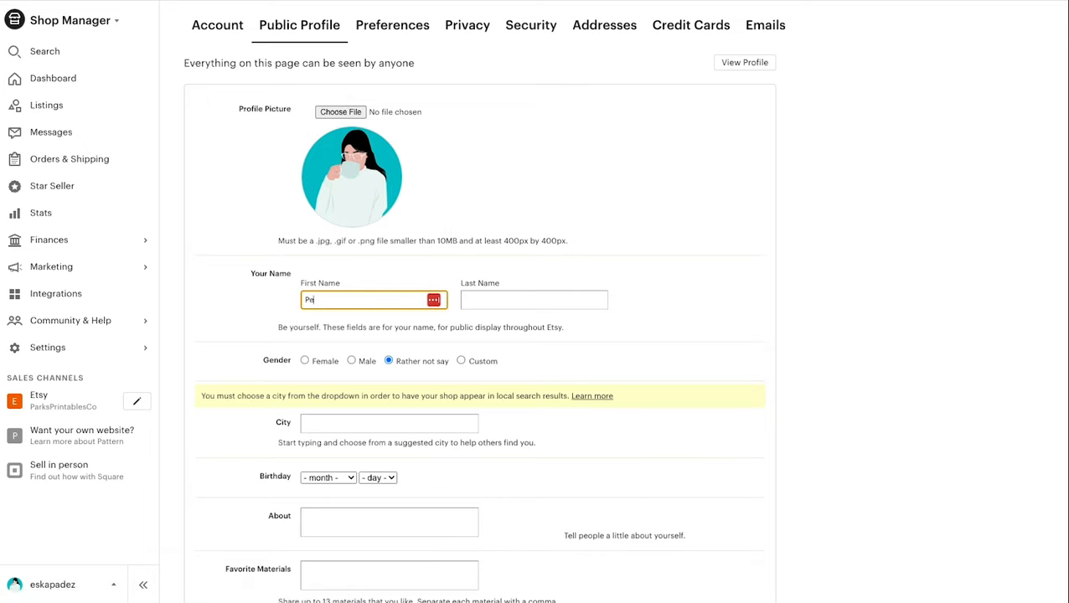
key(Tab)
text(Printables)
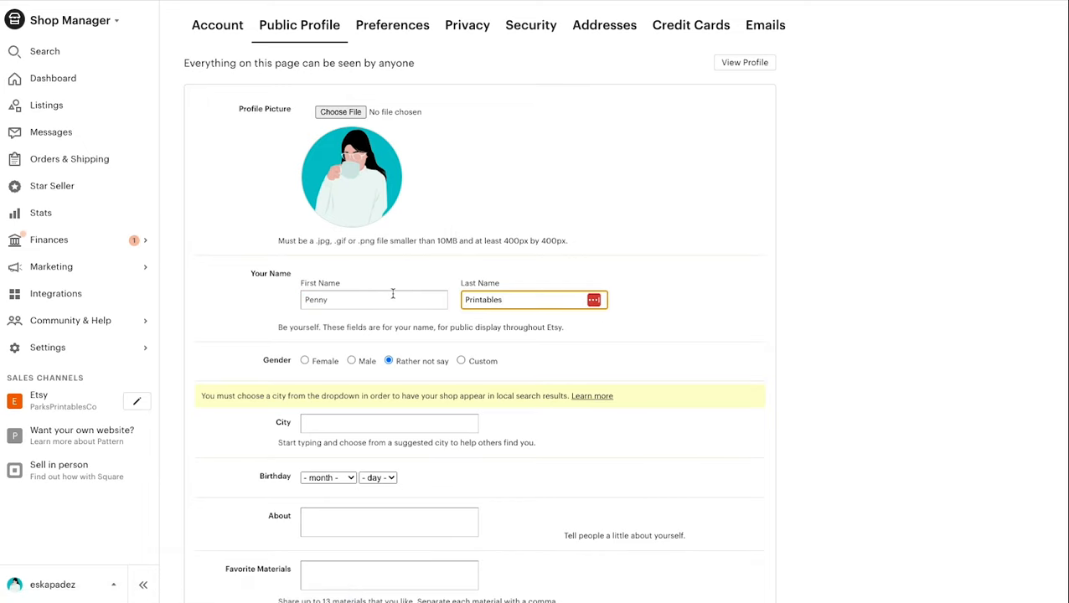
scroll(639, 306, down, 3)
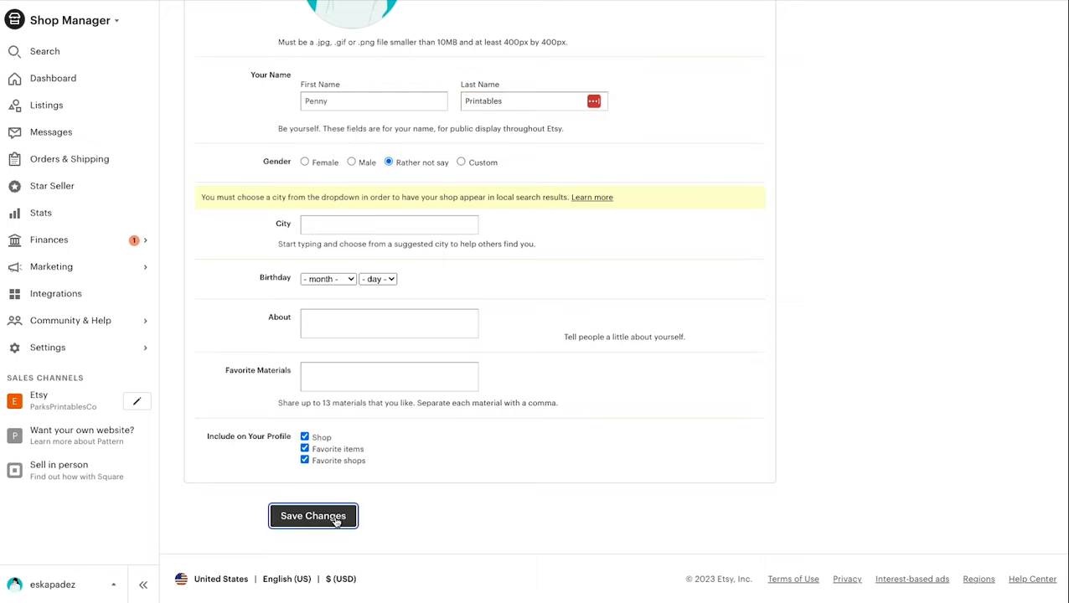
click(337, 517)
Step: Return to editing the shop page and add Website and Facebook links under Around the web
click(139, 402)
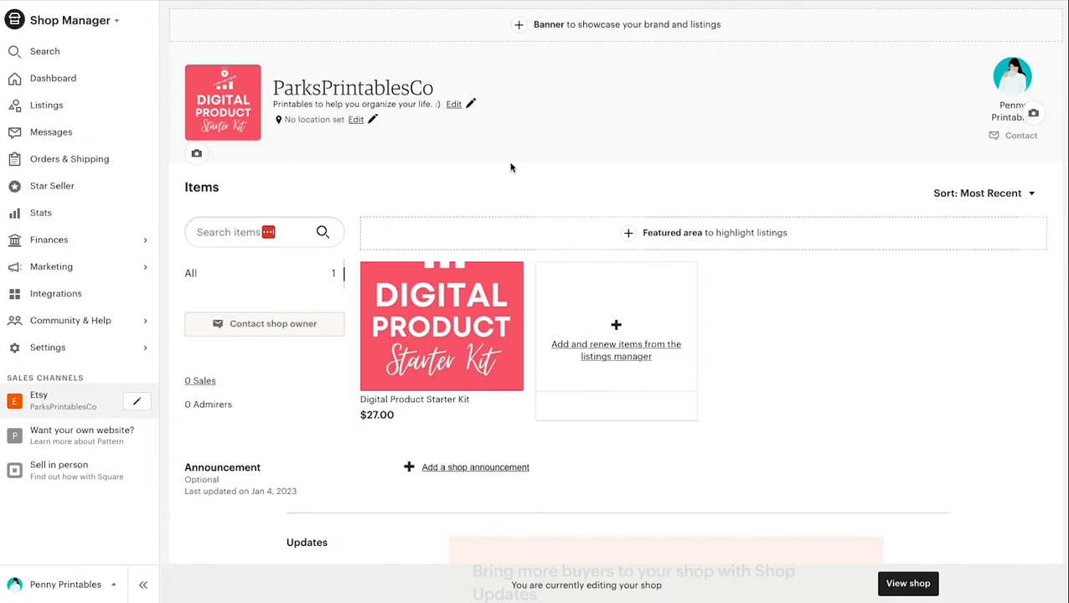
scroll(490, 342, down, 6)
scroll(489, 343, down, 2)
scroll(605, 390, down, 3)
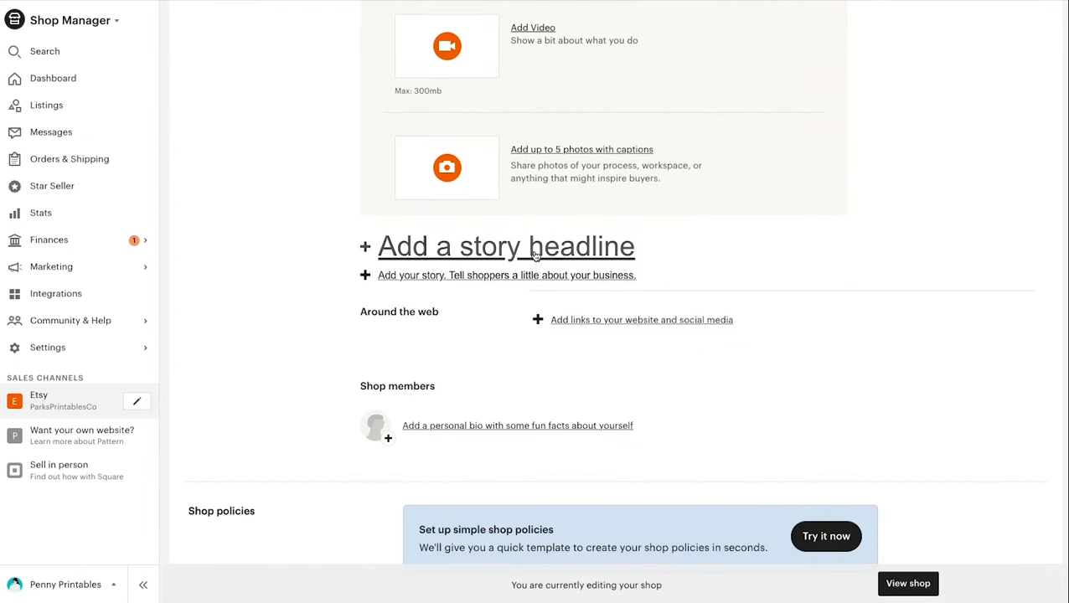
click(605, 320)
click(584, 334)
click(565, 394)
click(734, 334)
text(yourwebsite.c)
click(969, 335)
Step: Add a shop member with the owner's name, the Owner role and a bio about making printables to help organize your life, and save it
scroll(732, 431, down, 2)
click(604, 303)
click(508, 336)
click(518, 395)
click(520, 410)
click(513, 337)
text(Penny Printables)
click(520, 477)
text(I'm Penny! I love to make printables to help organize your life!)
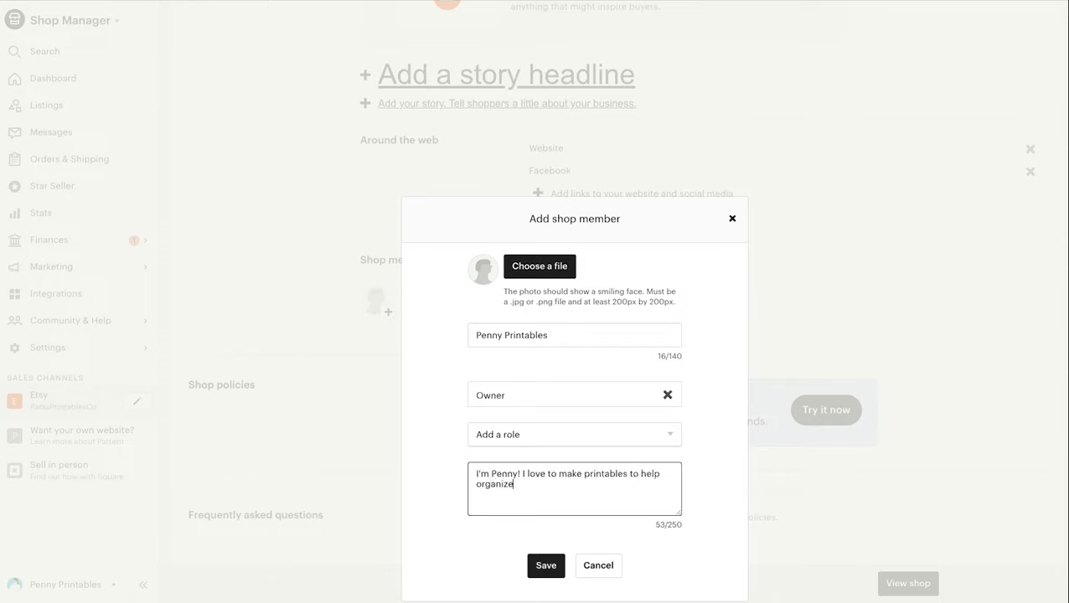
click(546, 566)
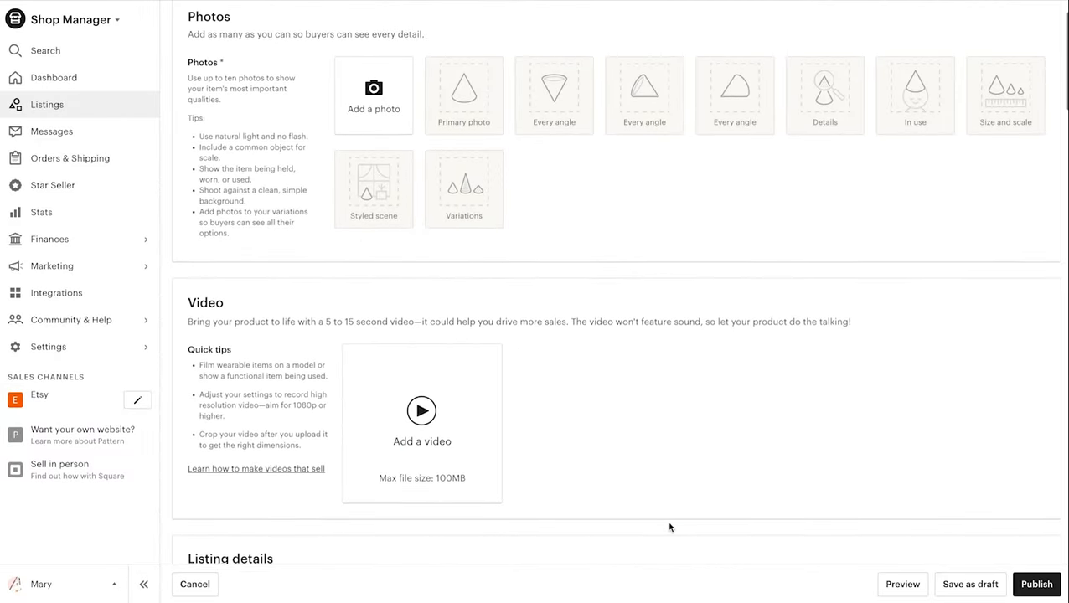
Step: Review a new listing form's inventory and pricing, variations, personalization, shipping, and returns and exchanges sections
scroll(669, 527, down, 3)
scroll(668, 527, down, 8)
scroll(668, 526, down, 2)
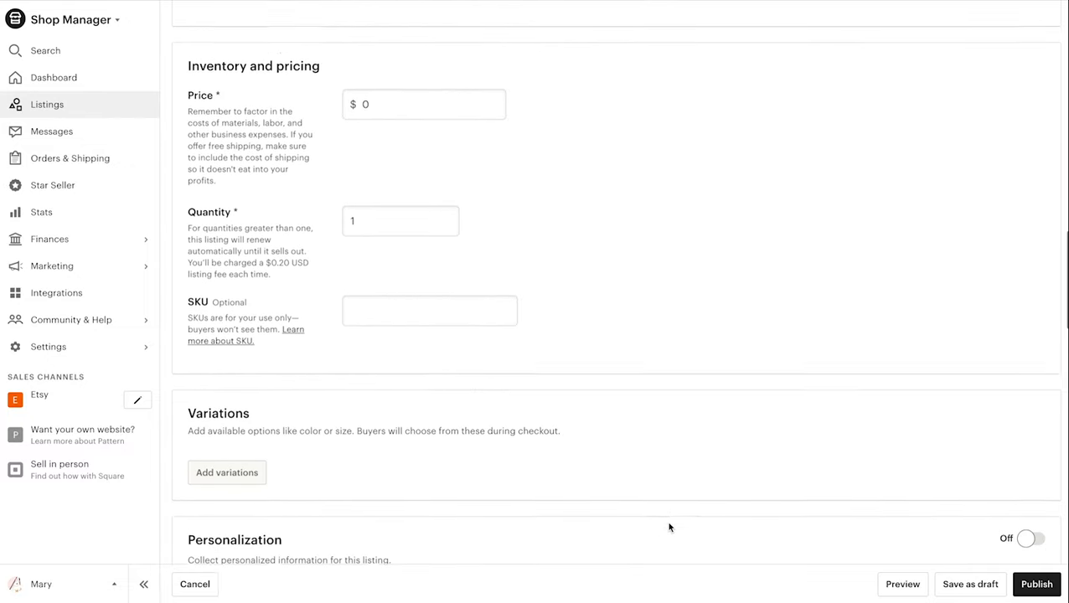
scroll(668, 527, down, 8)
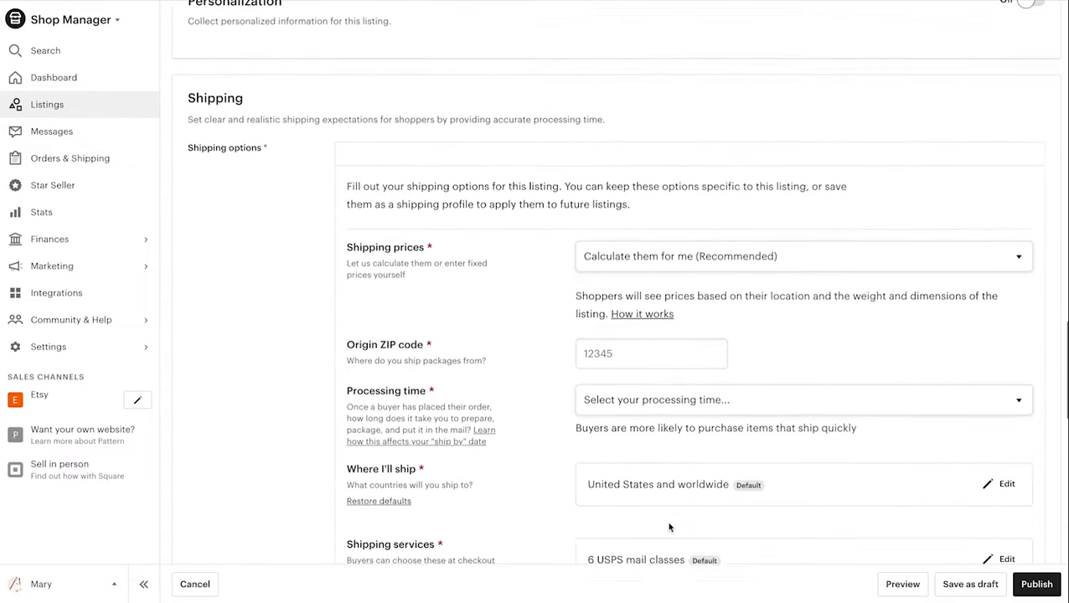
scroll(668, 527, down, 8)
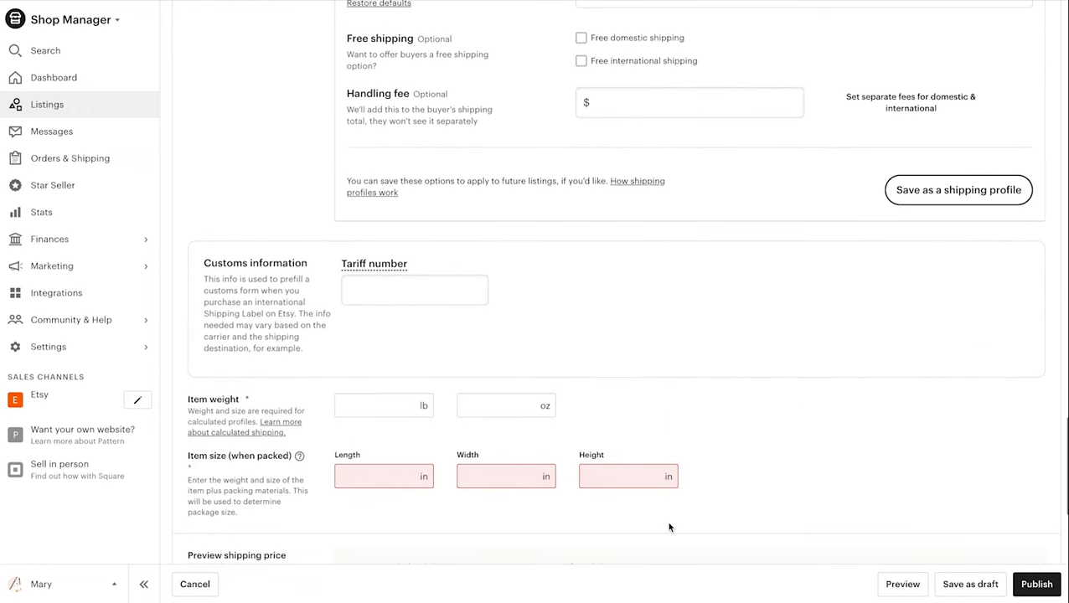
scroll(668, 527, down, 6)
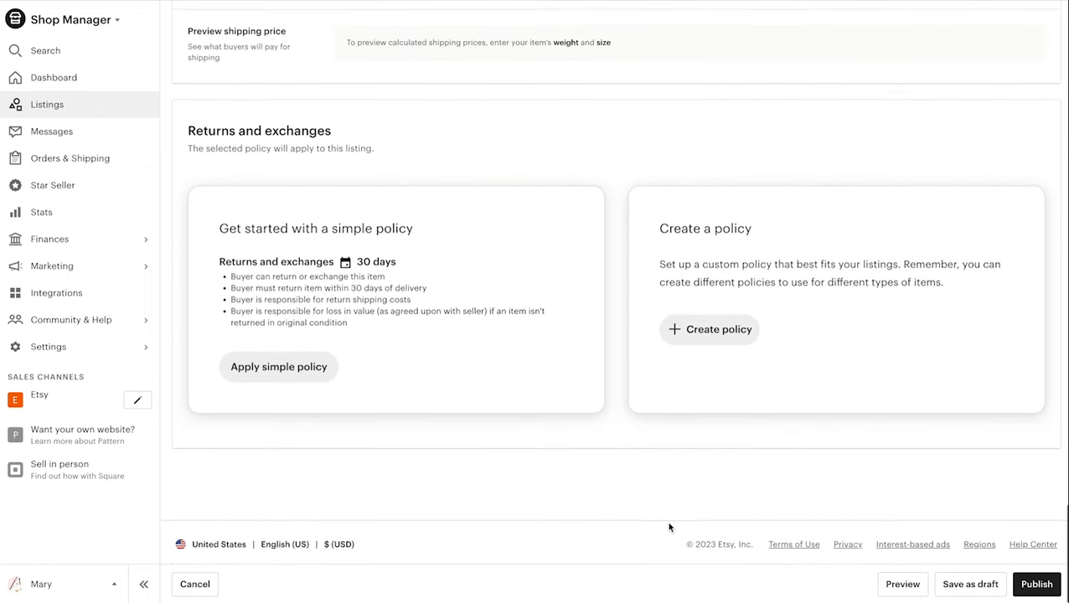